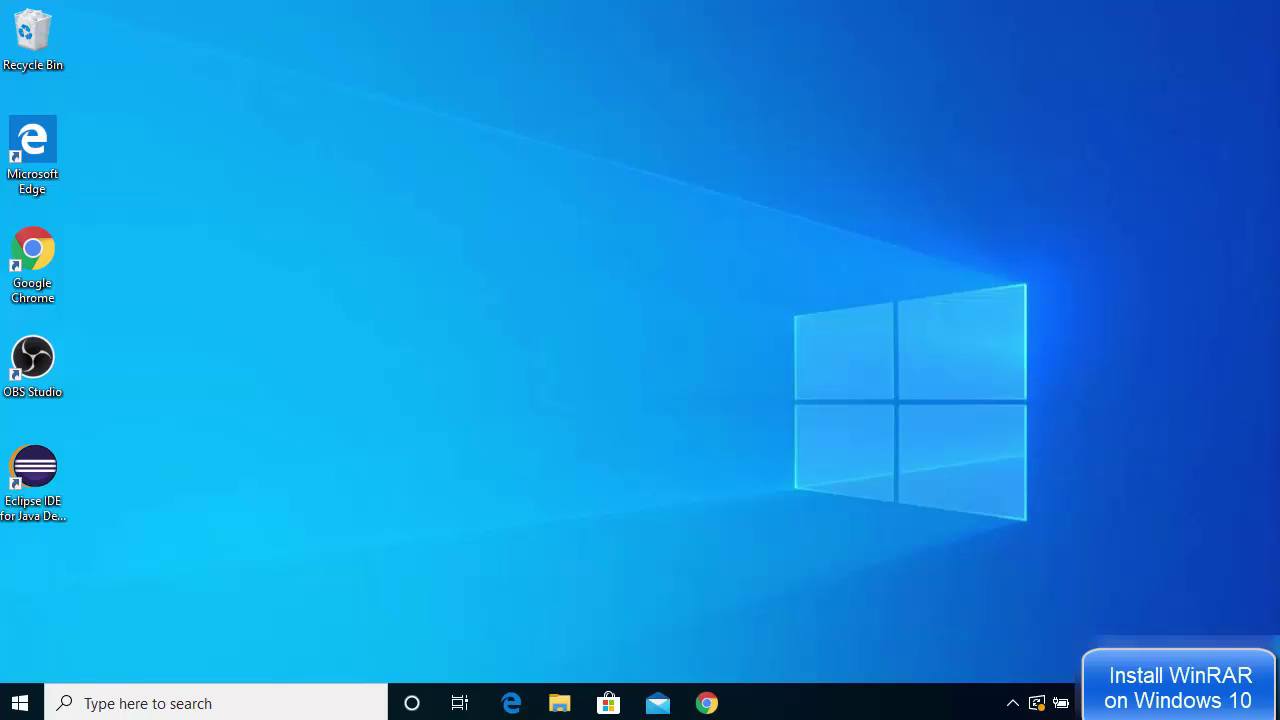
# Step: Open the win-rar.com WinRAR 5.80 home page from the search results and accept its cookie notice
pyautogui.click(713, 706)
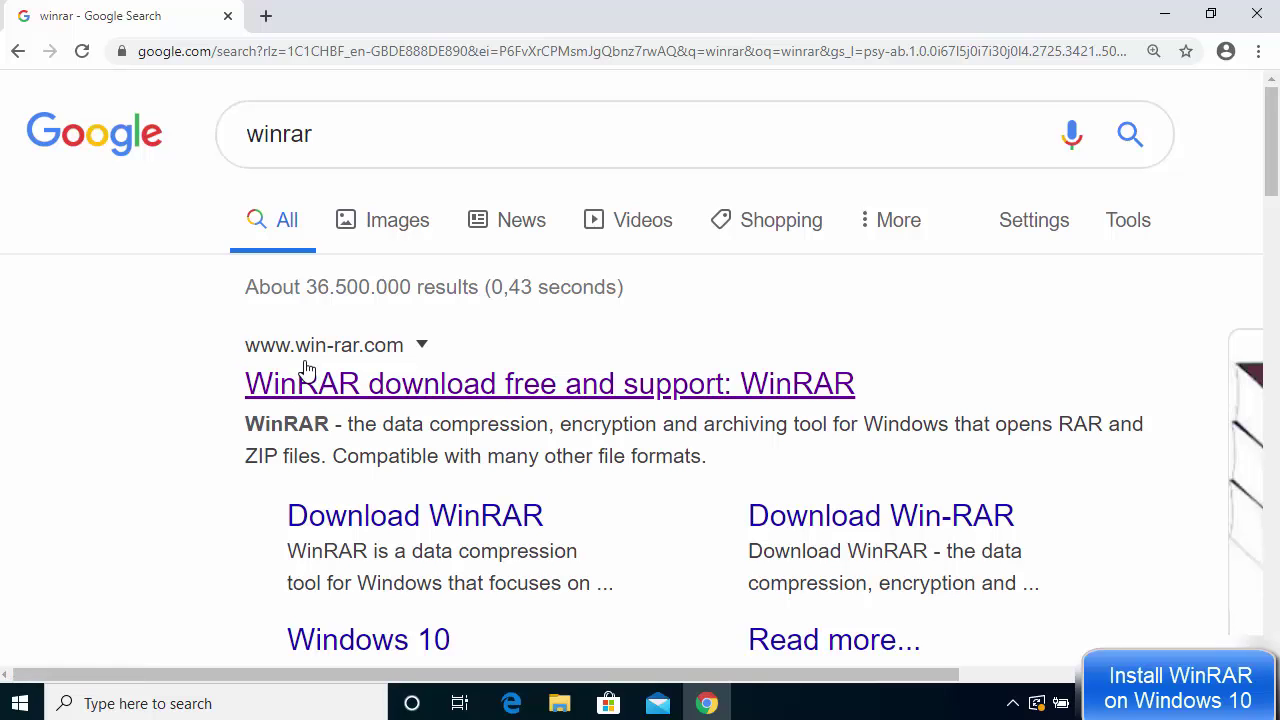
pyautogui.click(385, 372)
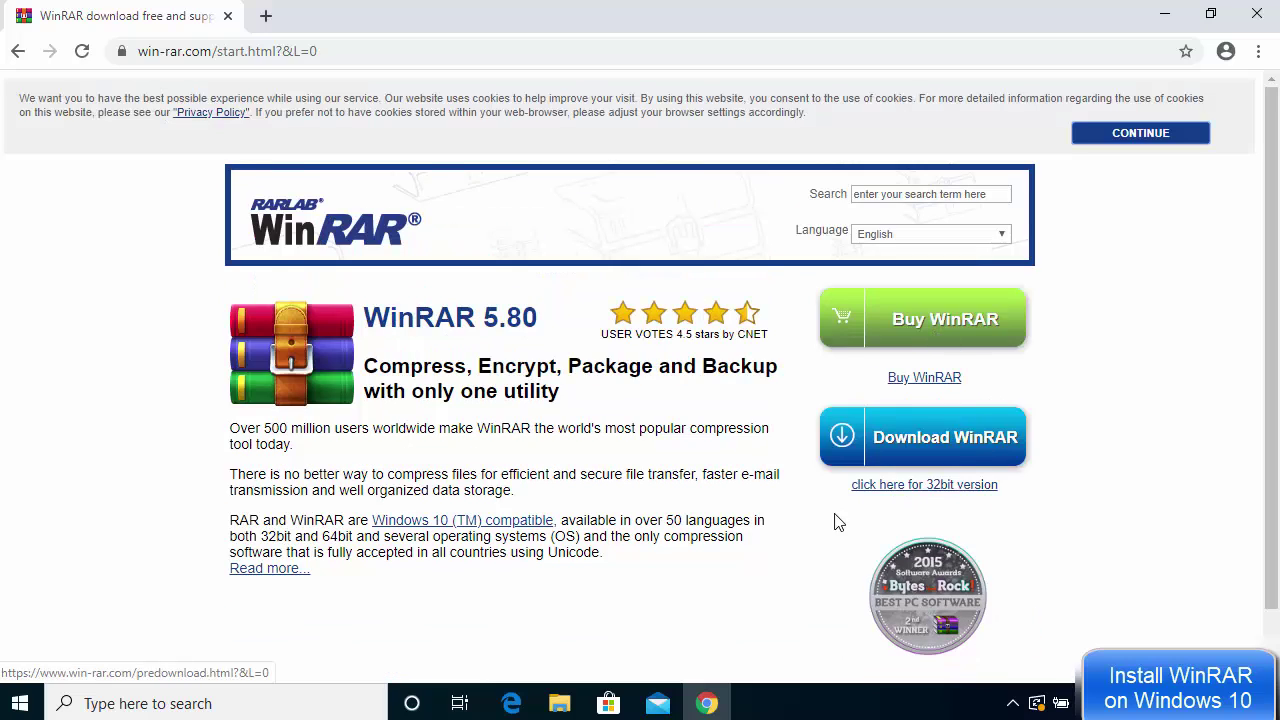
pyautogui.click(1123, 134)
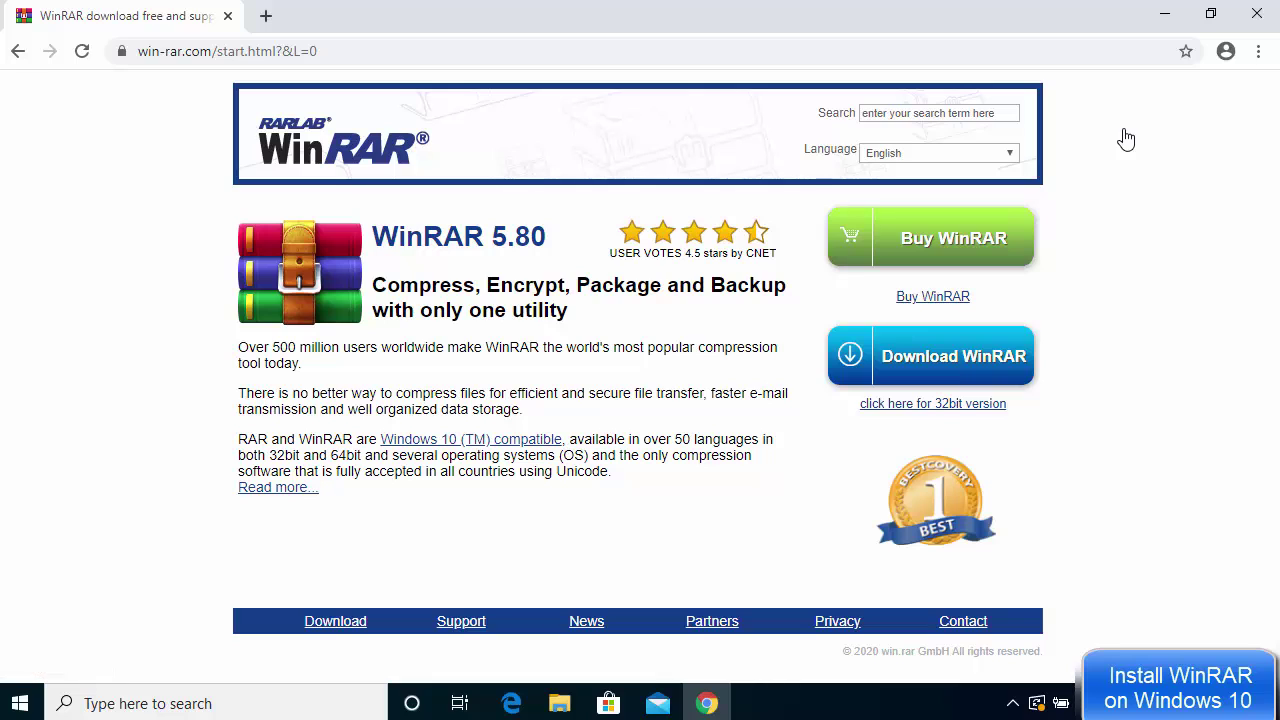
# Step: Download winrar-x64-580.exe from the Download WinRAR button on the predownload page
pyautogui.click(912, 362)
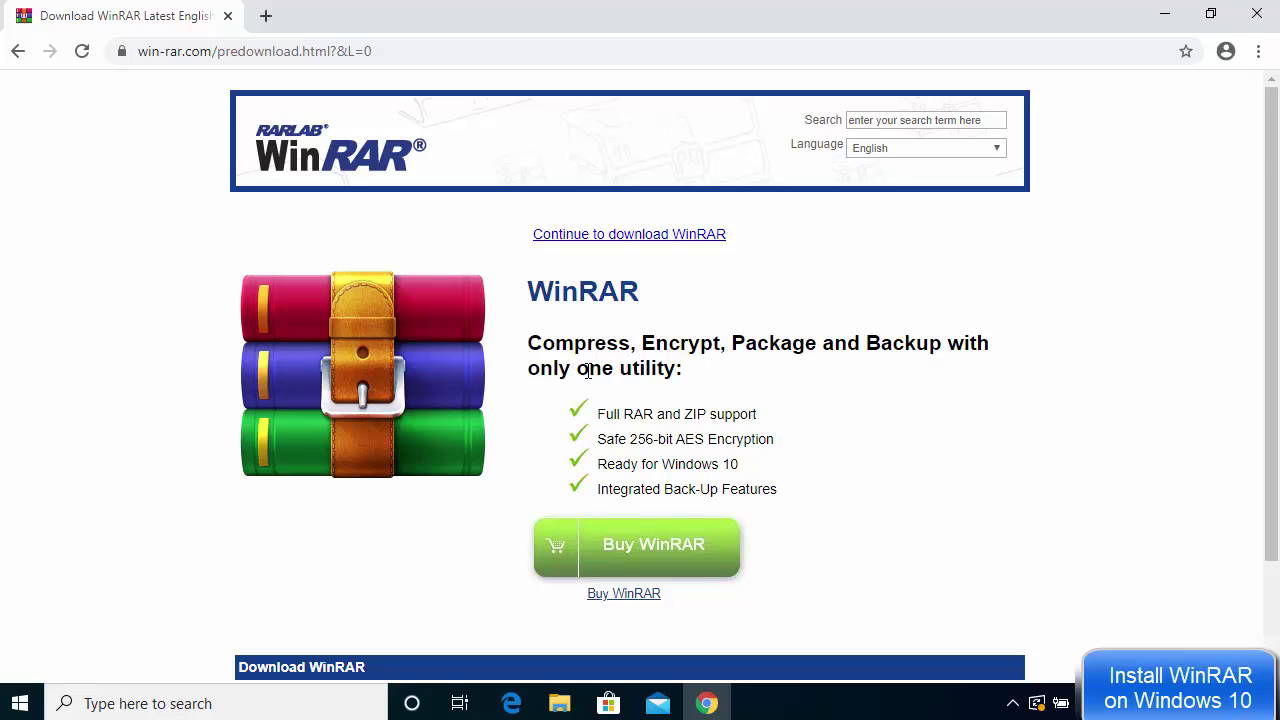
pyautogui.scroll(-2, 613, 402)
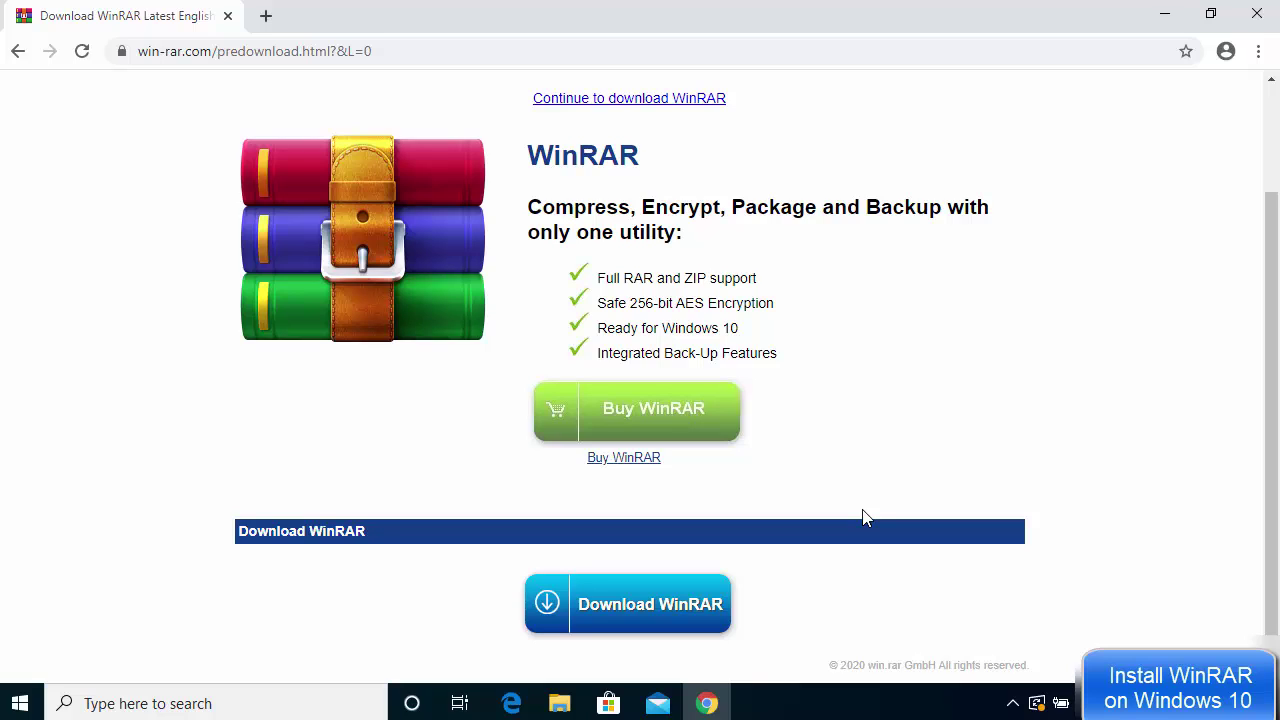
pyautogui.click(620, 617)
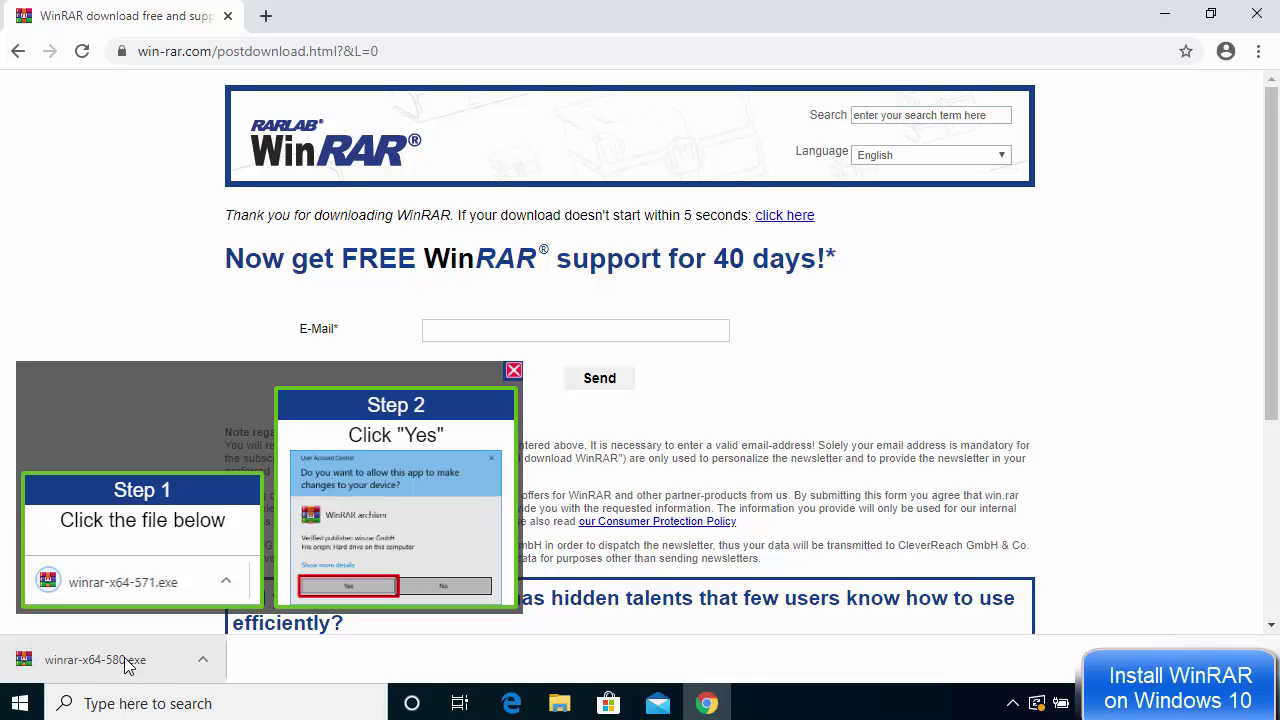
# Step: Run winrar-x64-580.exe with administrator permission and minimize Chrome
pyautogui.click(128, 662)
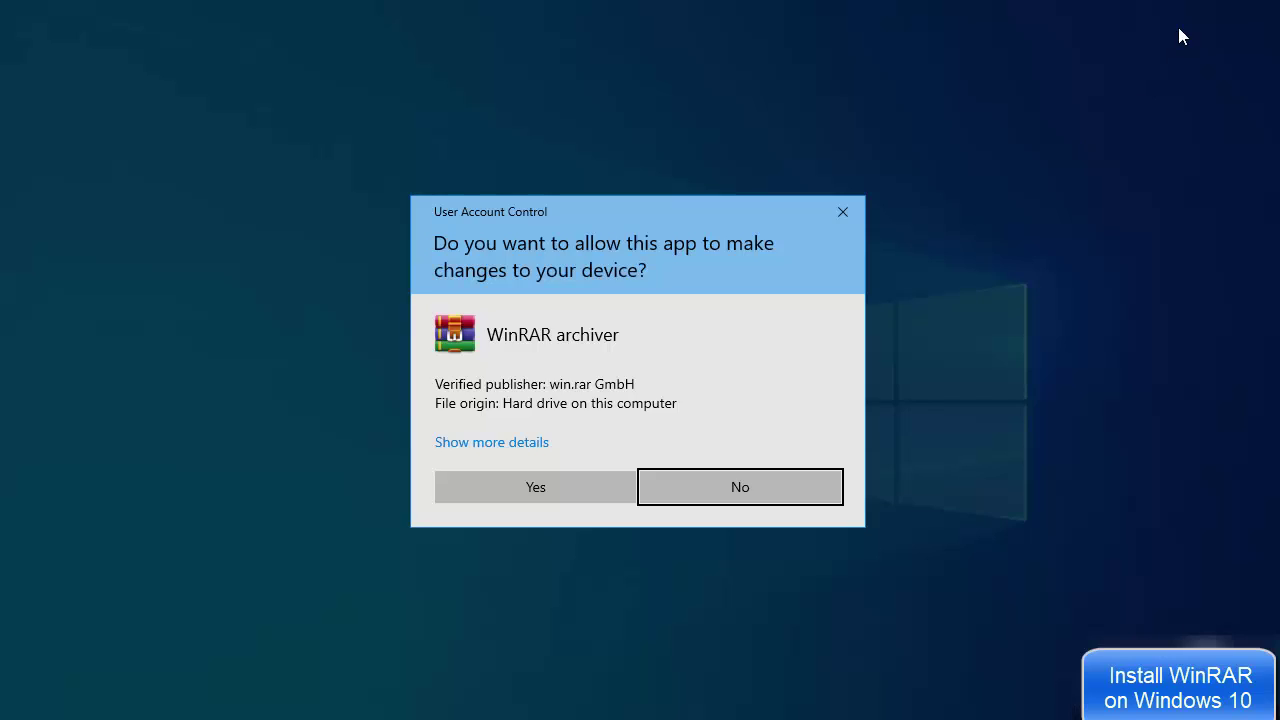
pyautogui.click(549, 485)
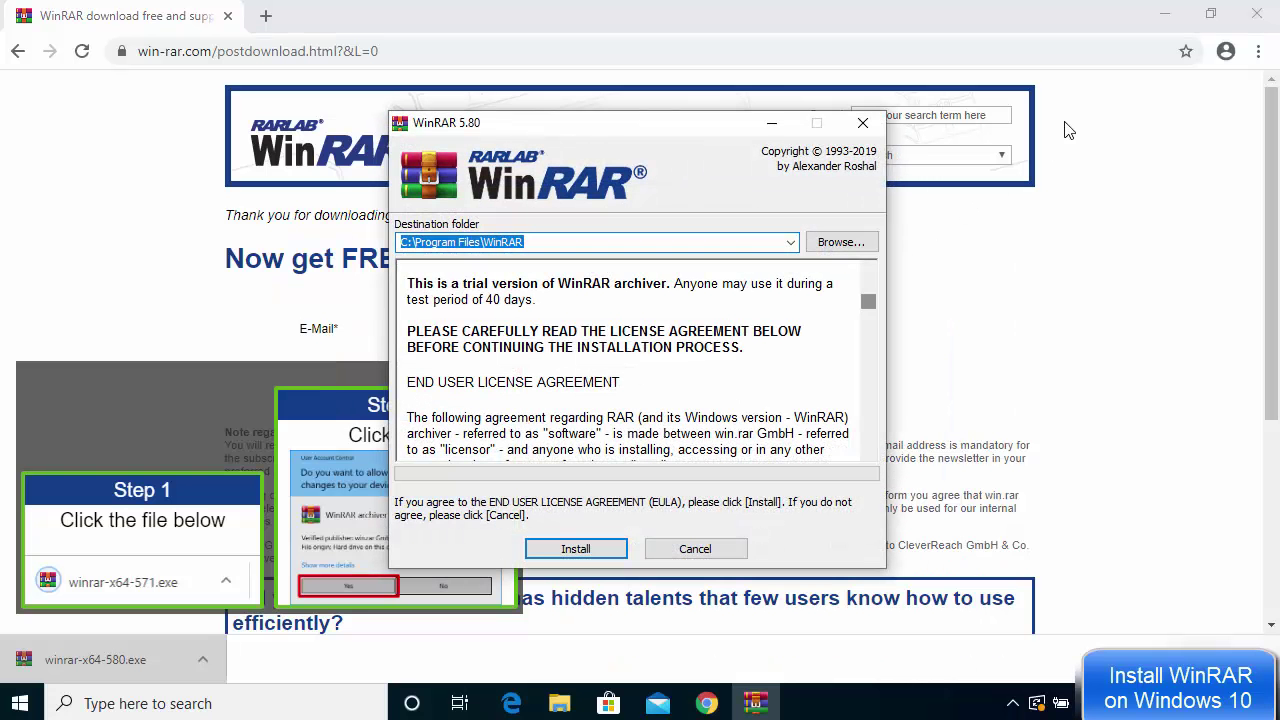
pyautogui.click(1172, 16)
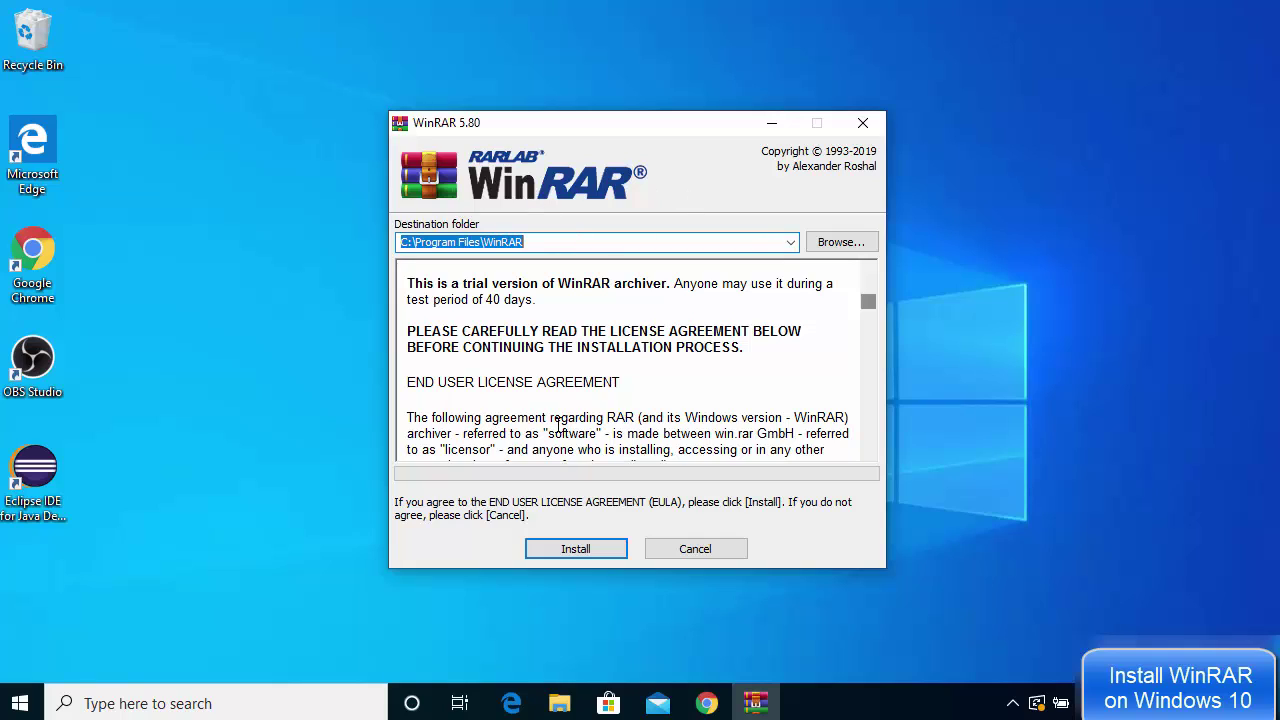
# Step: Read the licence agreement to the end and check the C:\Program Files\WinRAR destination
pyautogui.click(869, 300)
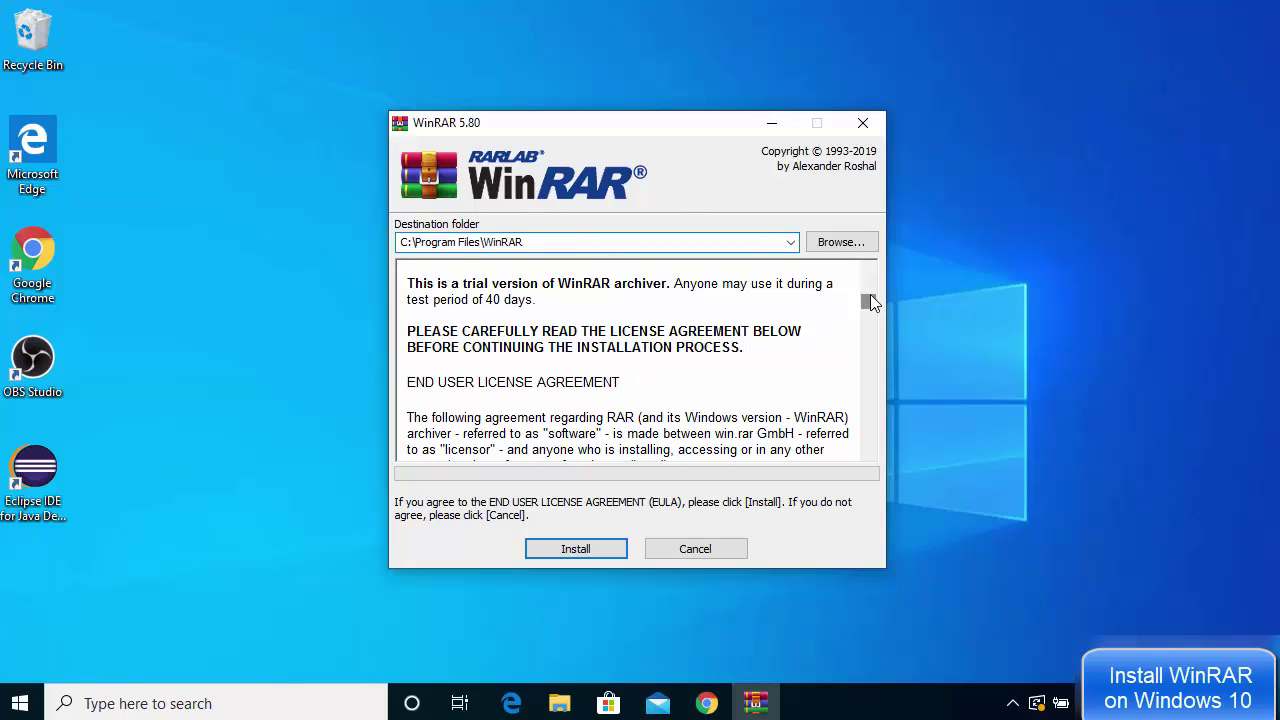
pyautogui.scroll(-5, 870, 300)
pyautogui.moveTo(871, 317); pyautogui.dragTo(876, 424)
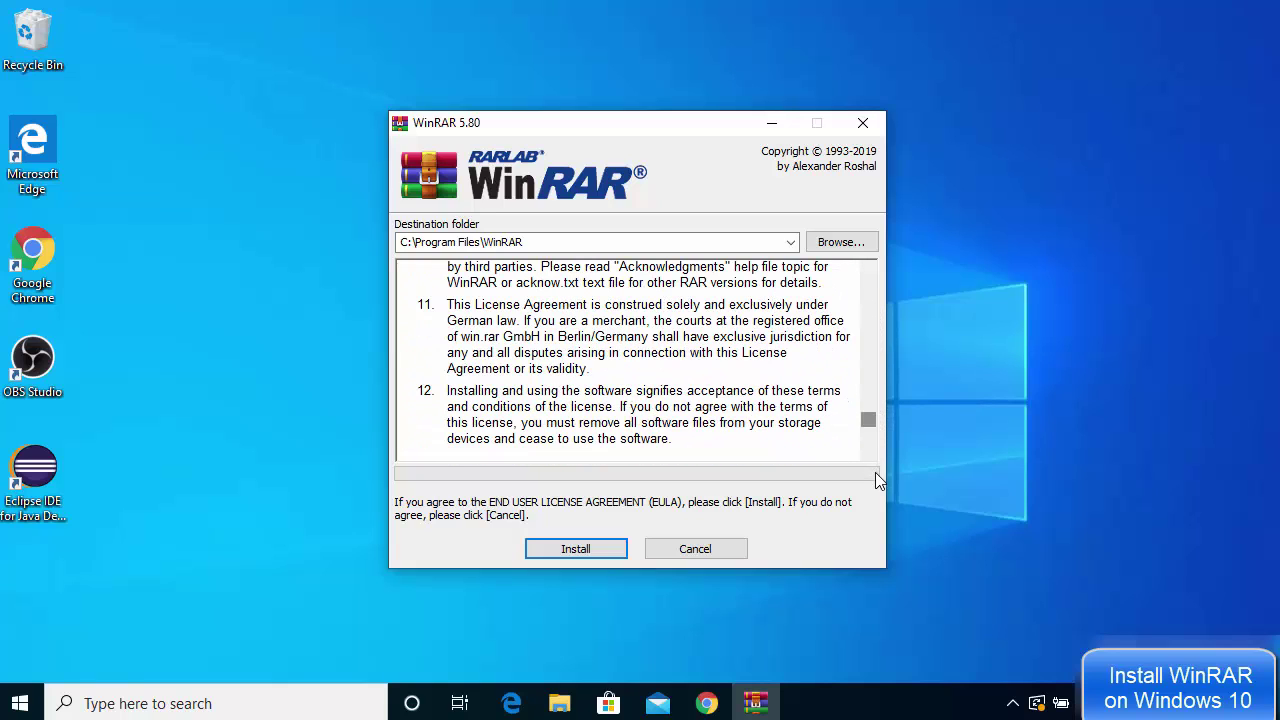
pyautogui.click(553, 244)
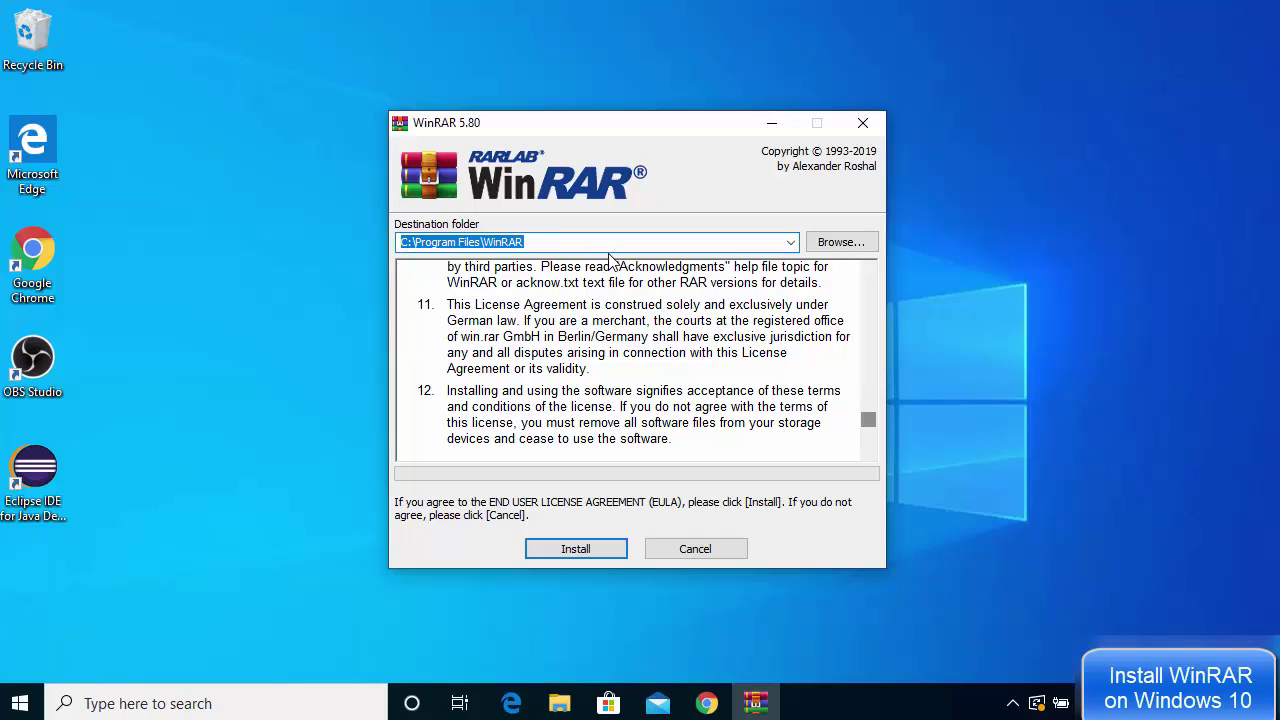
# Step: Install WinRAR to C:\Program Files\WinRAR, keeping the default file associations and integration options
pyautogui.click(578, 550)
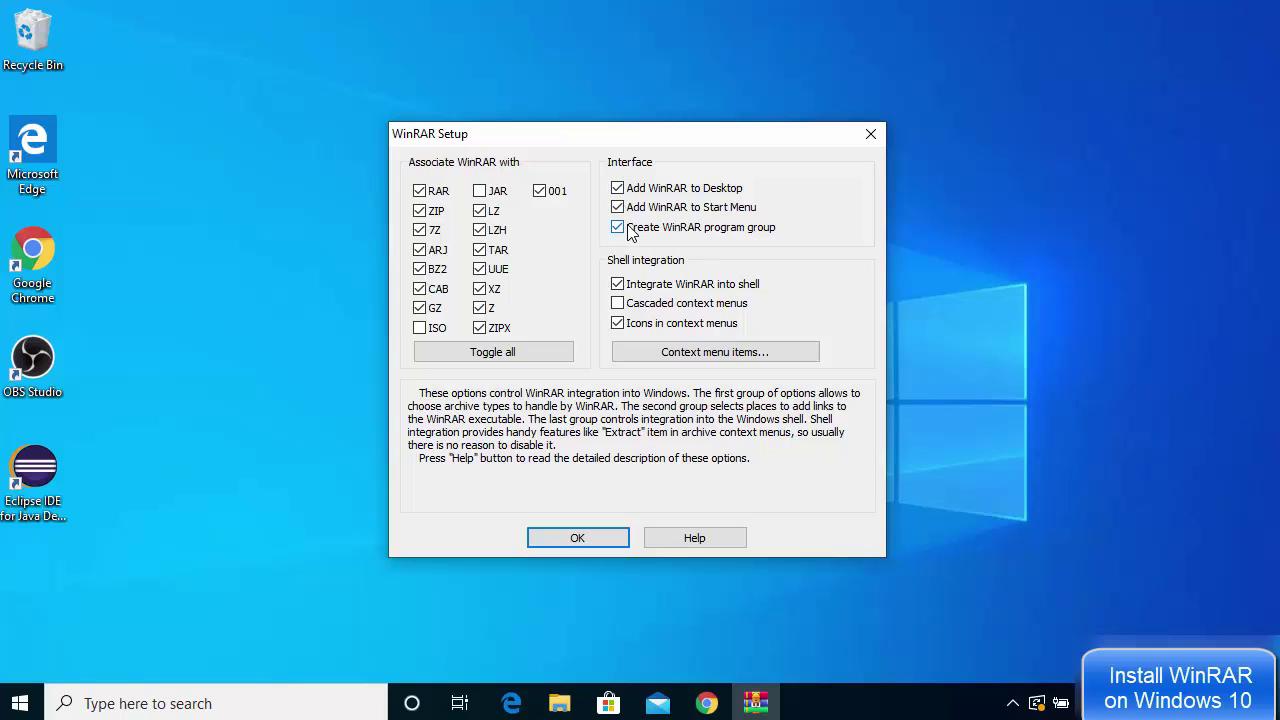
pyautogui.click(598, 537)
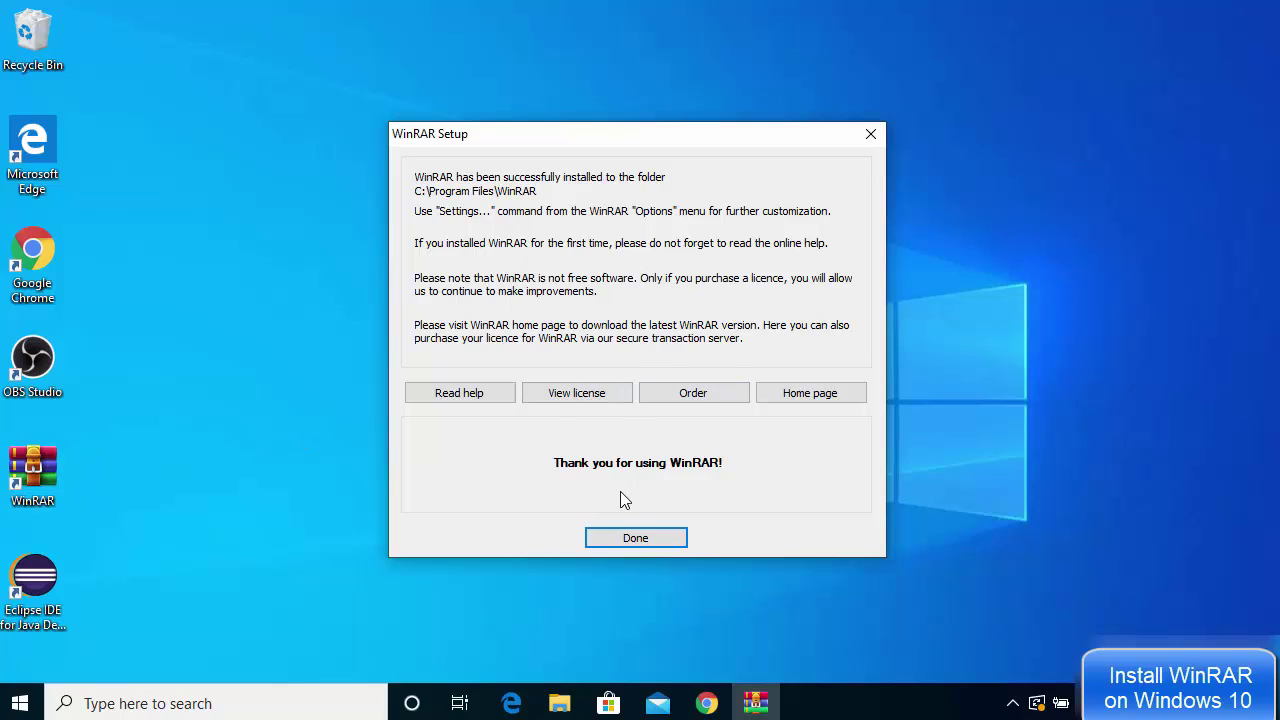
# Step: Finish the WinRAR setup and close the WinRAR Start Menu folder window
pyautogui.click(641, 541)
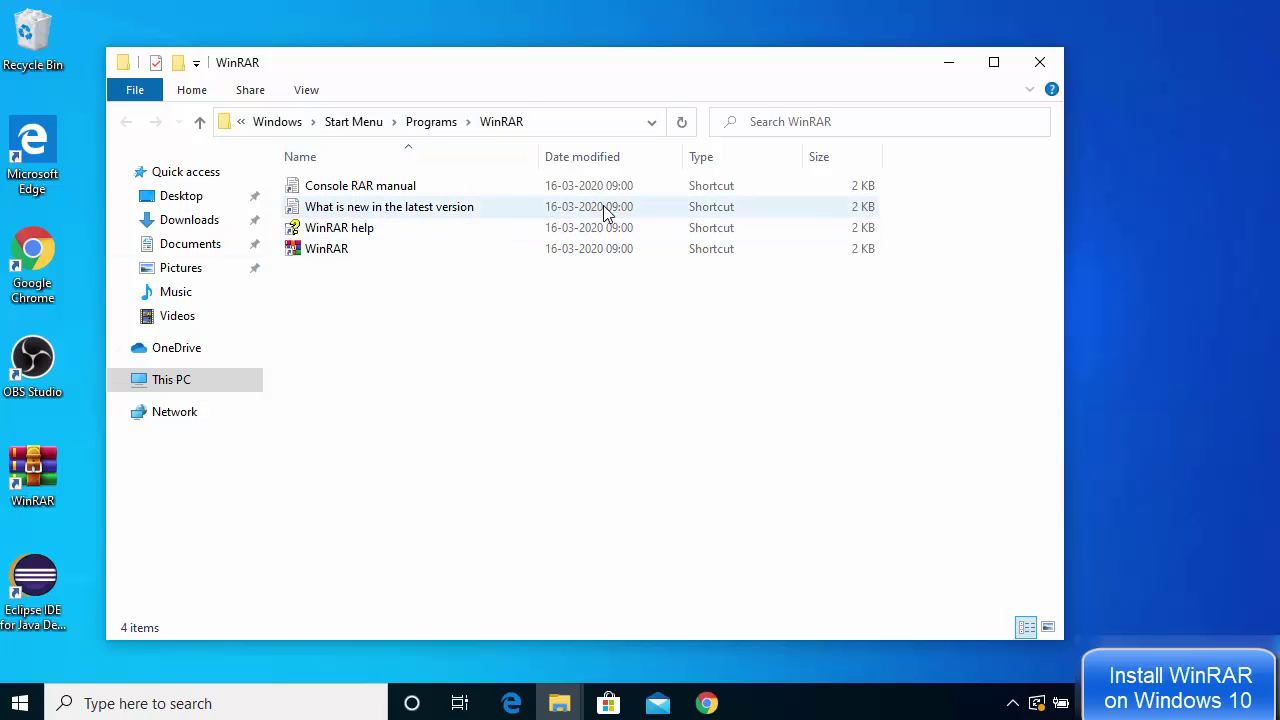
pyautogui.click(1040, 63)
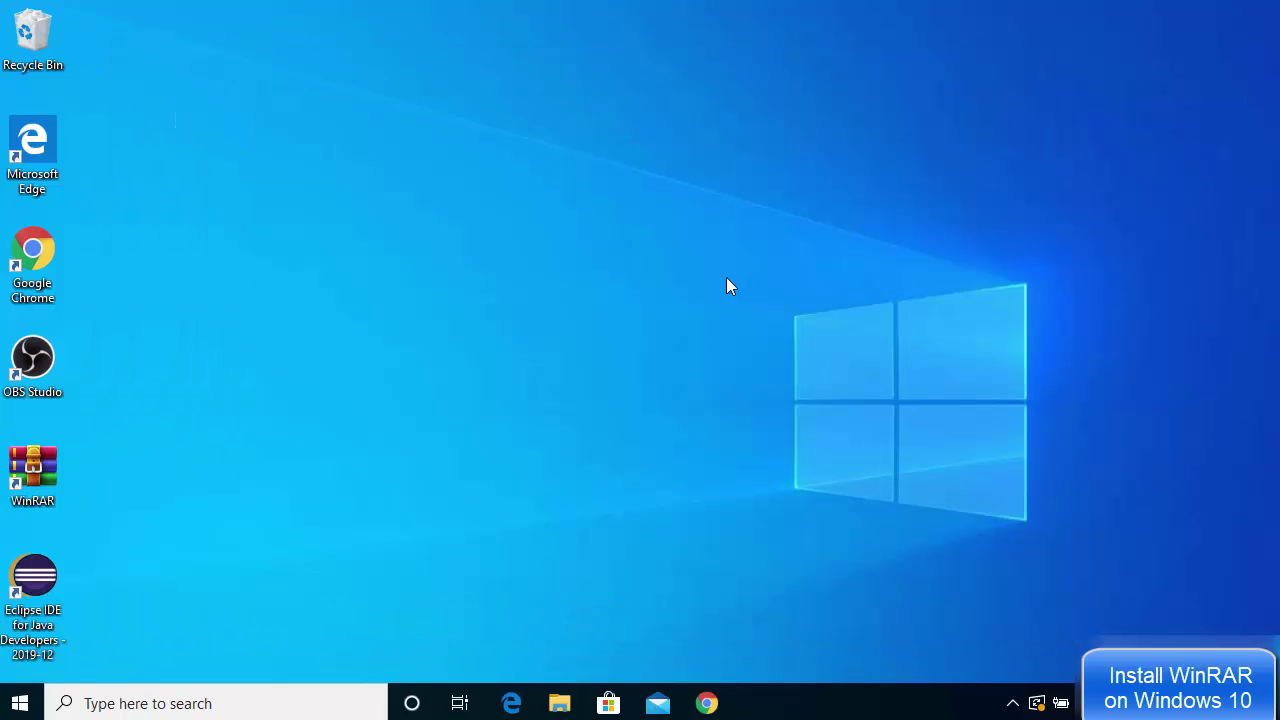
pyautogui.doubleClick(35, 475)
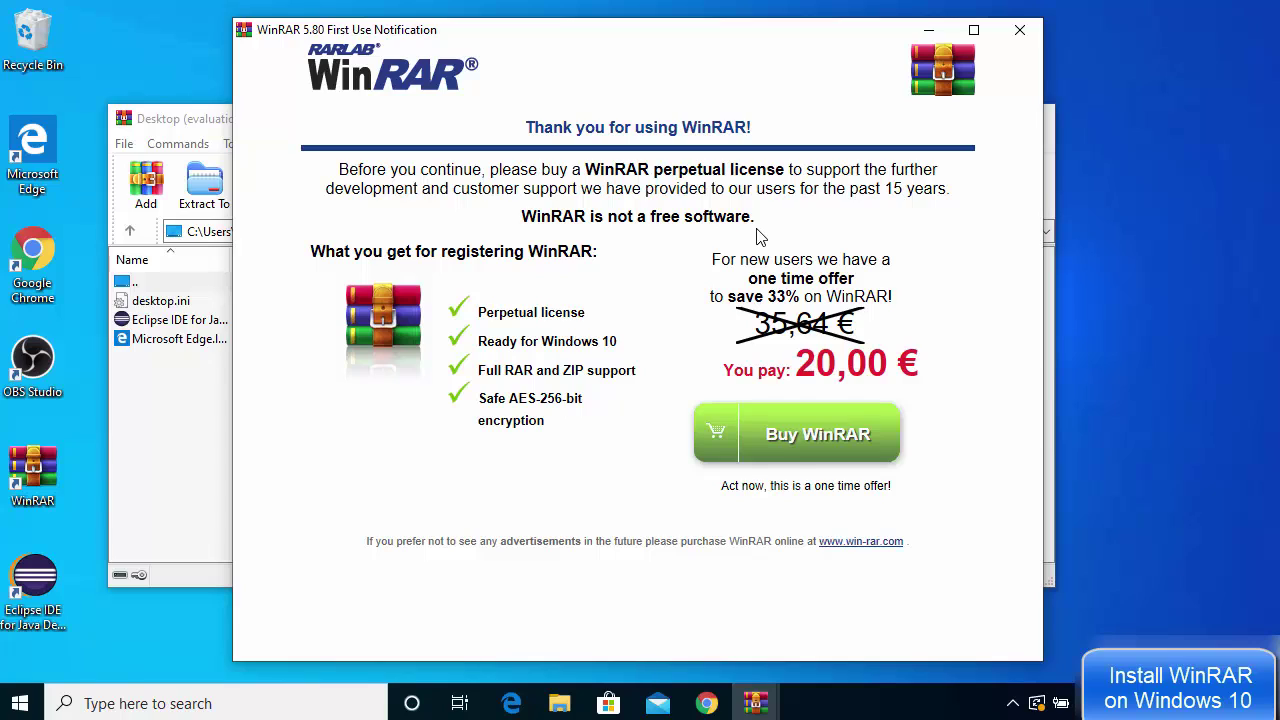
pyautogui.click(1020, 37)
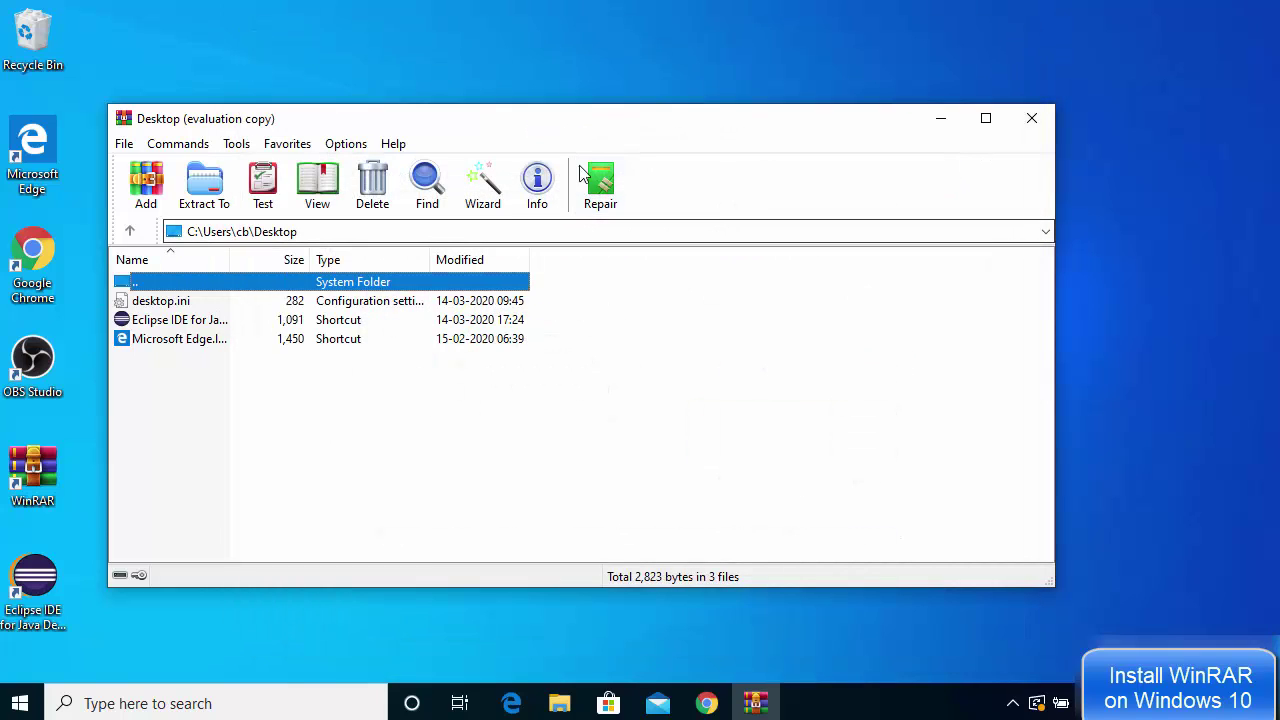
pyautogui.click(1031, 121)
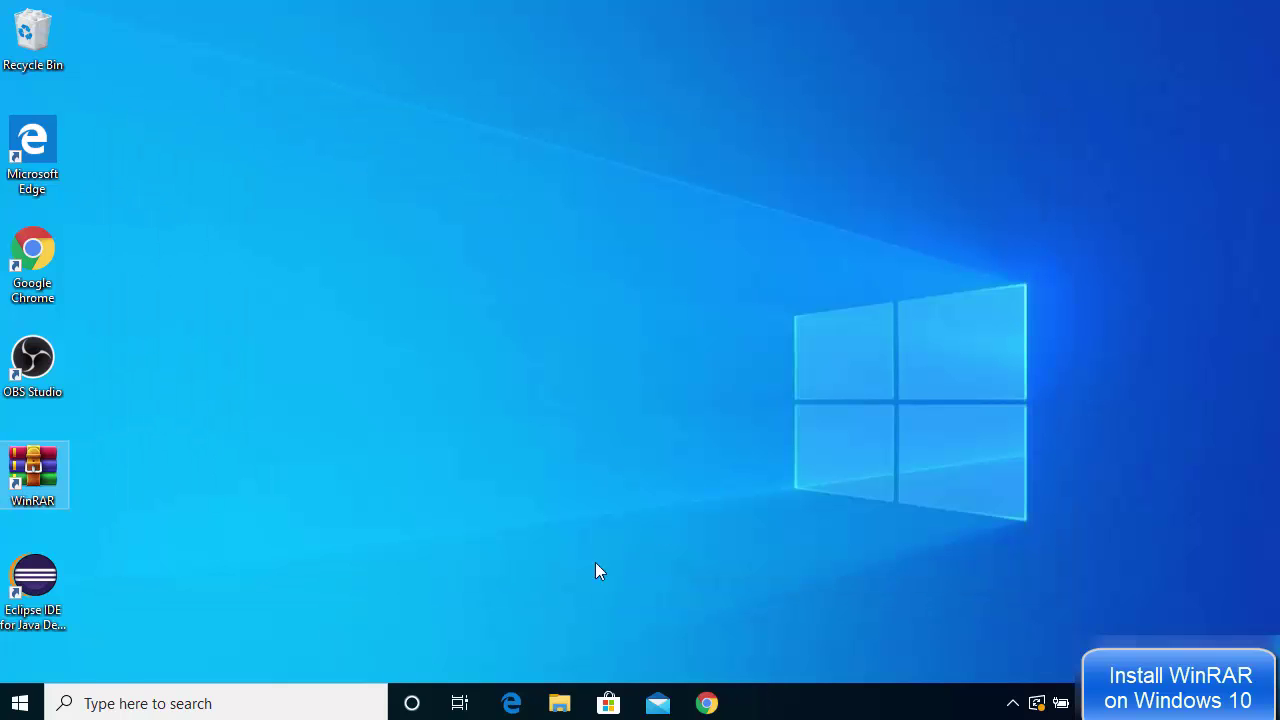
pyautogui.click(559, 703)
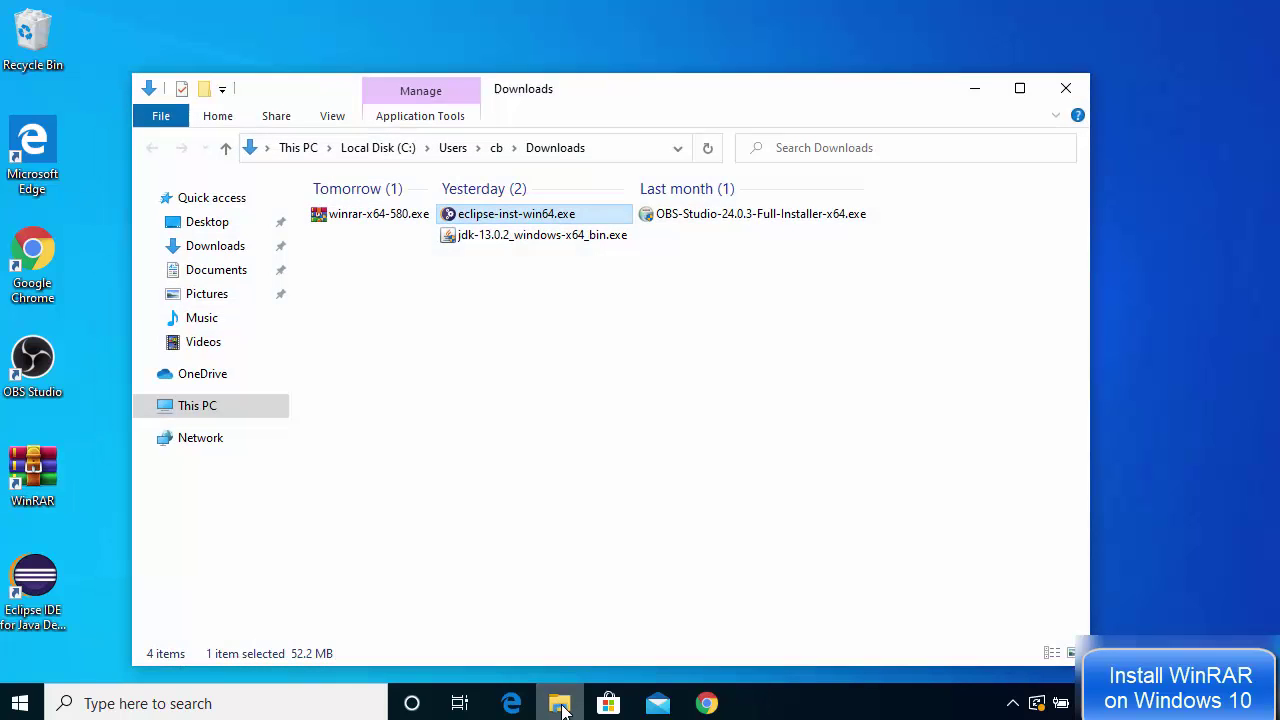
pyautogui.click(204, 342)
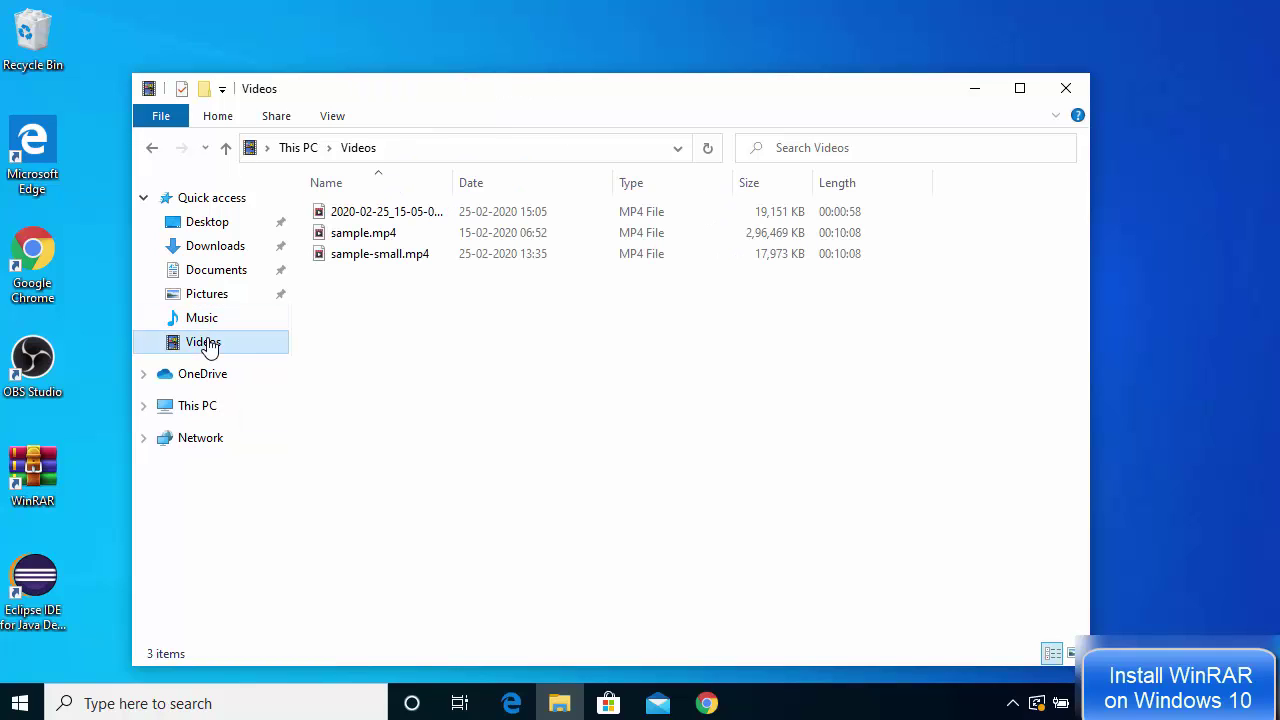
pyautogui.click(380, 258)
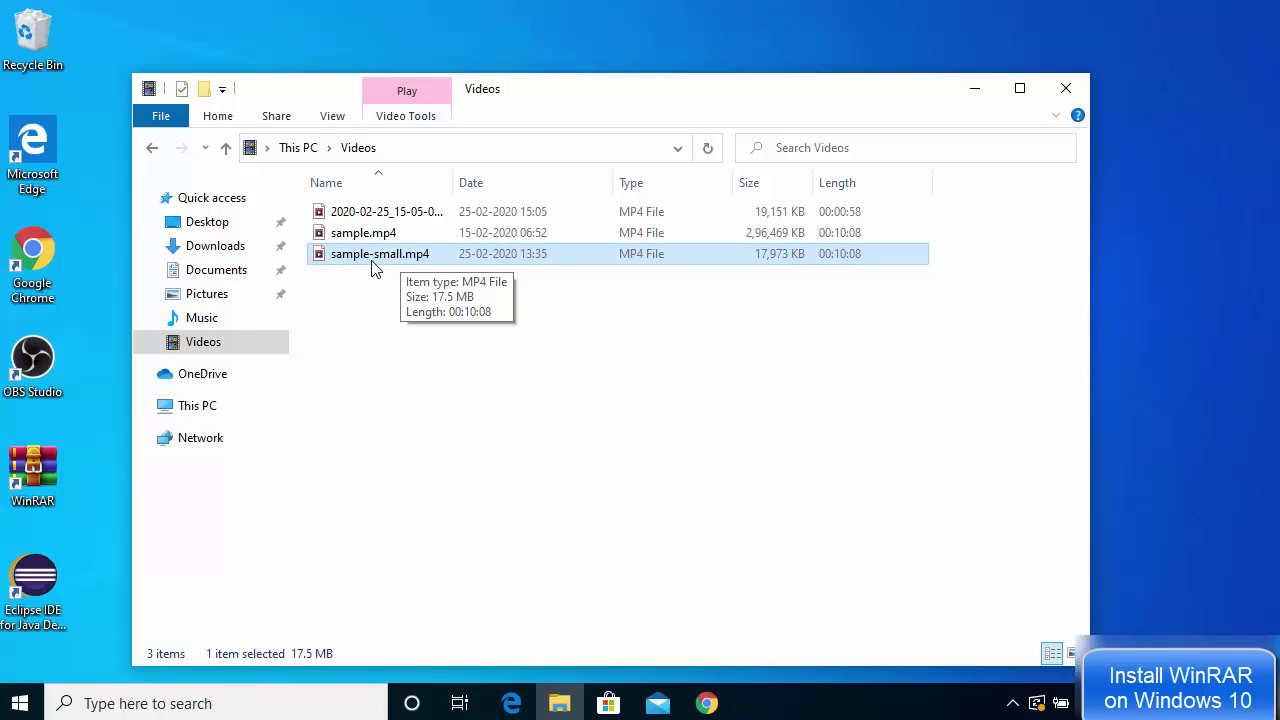
pyautogui.click(338, 317)
pyautogui.click(378, 256)
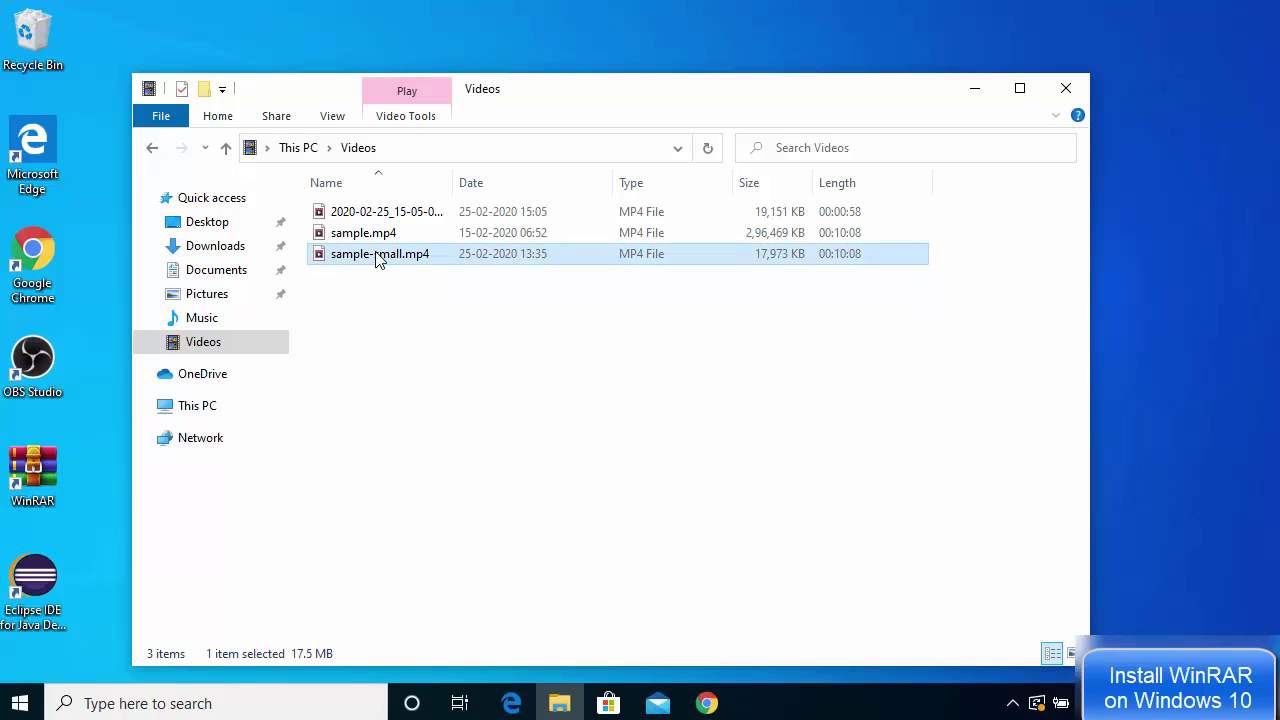
pyautogui.rightClick(378, 257)
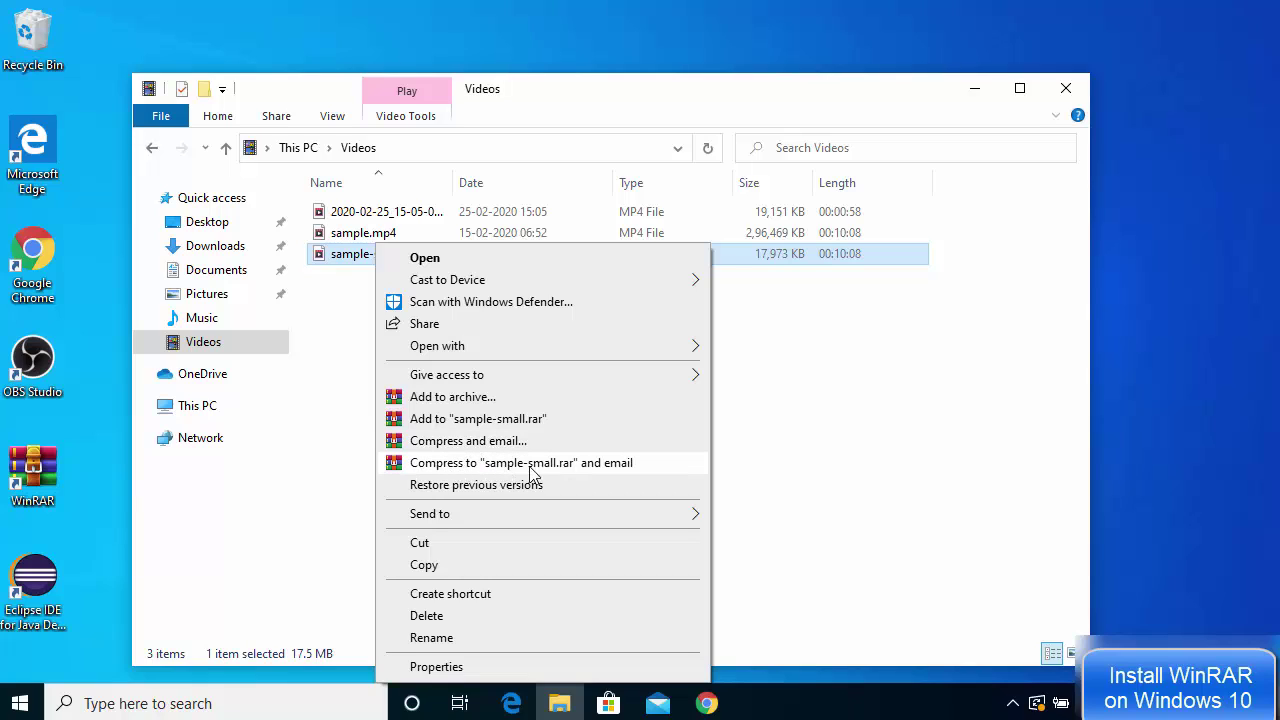
pyautogui.click(417, 323)
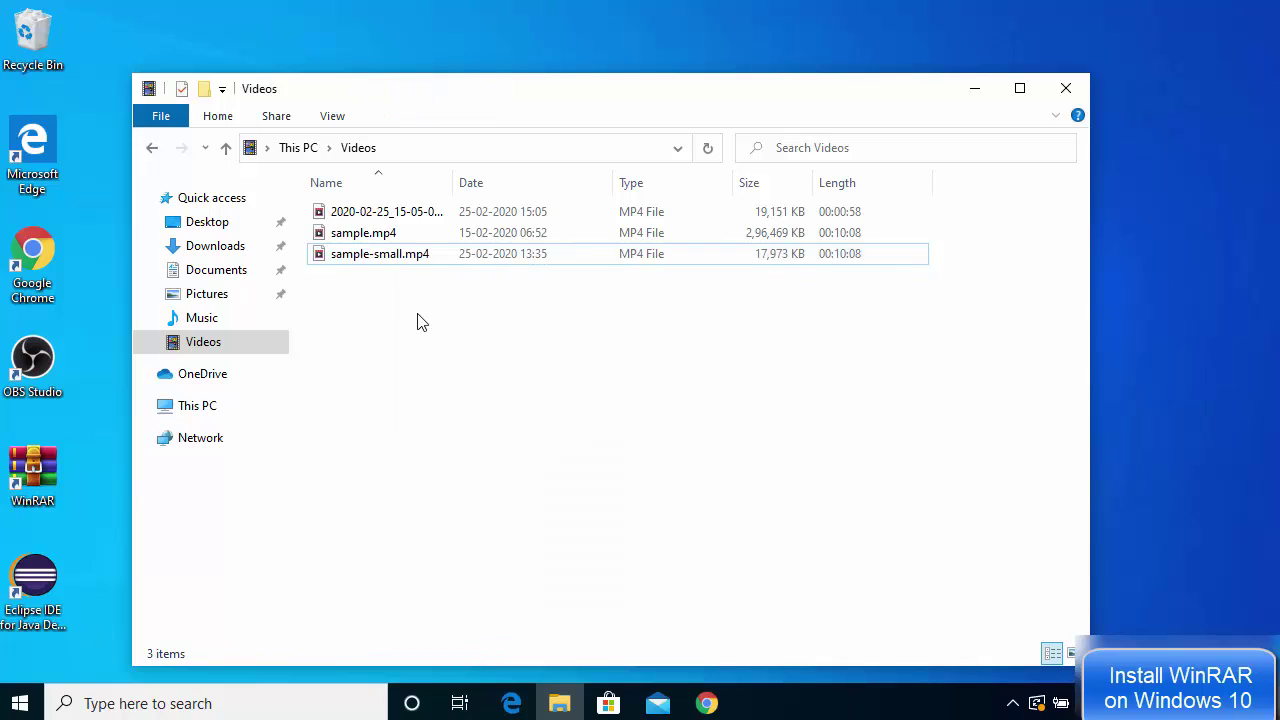
pyautogui.click(403, 262)
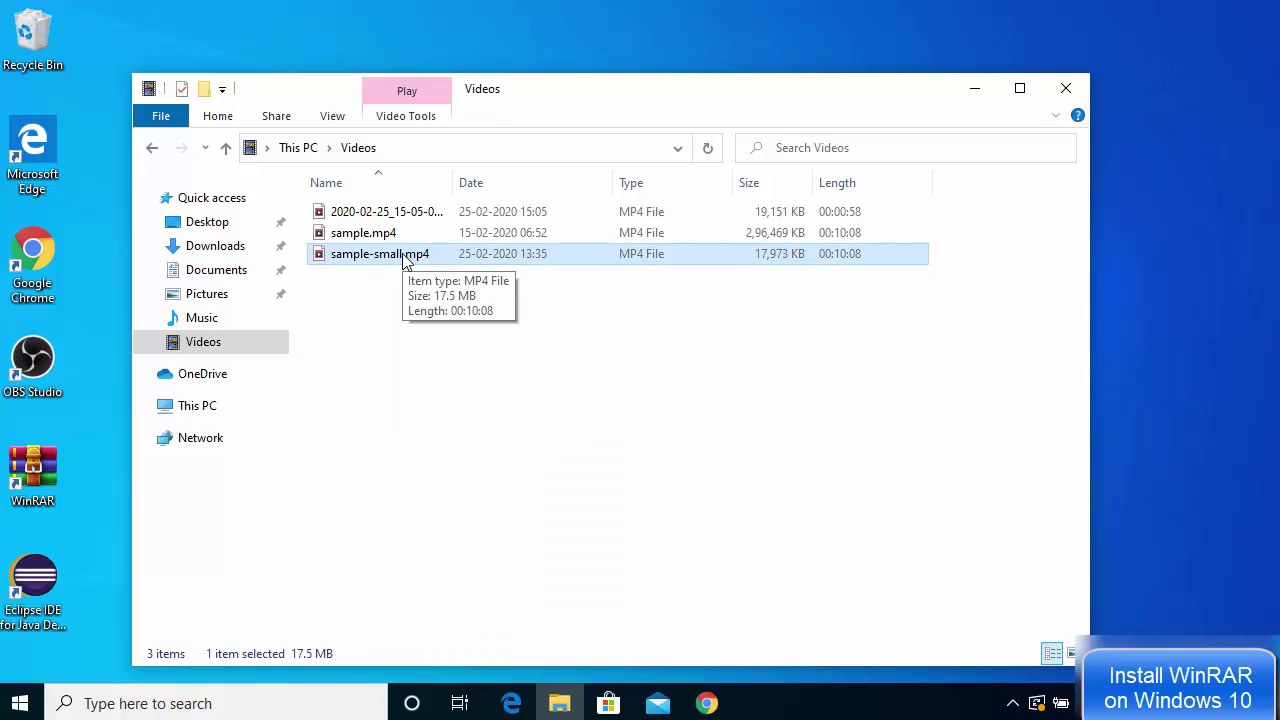
# Step: Add sample-small.mp4 to a new archive, sample-small.rar, keeping the RAR format
pyautogui.rightClick(405, 261)
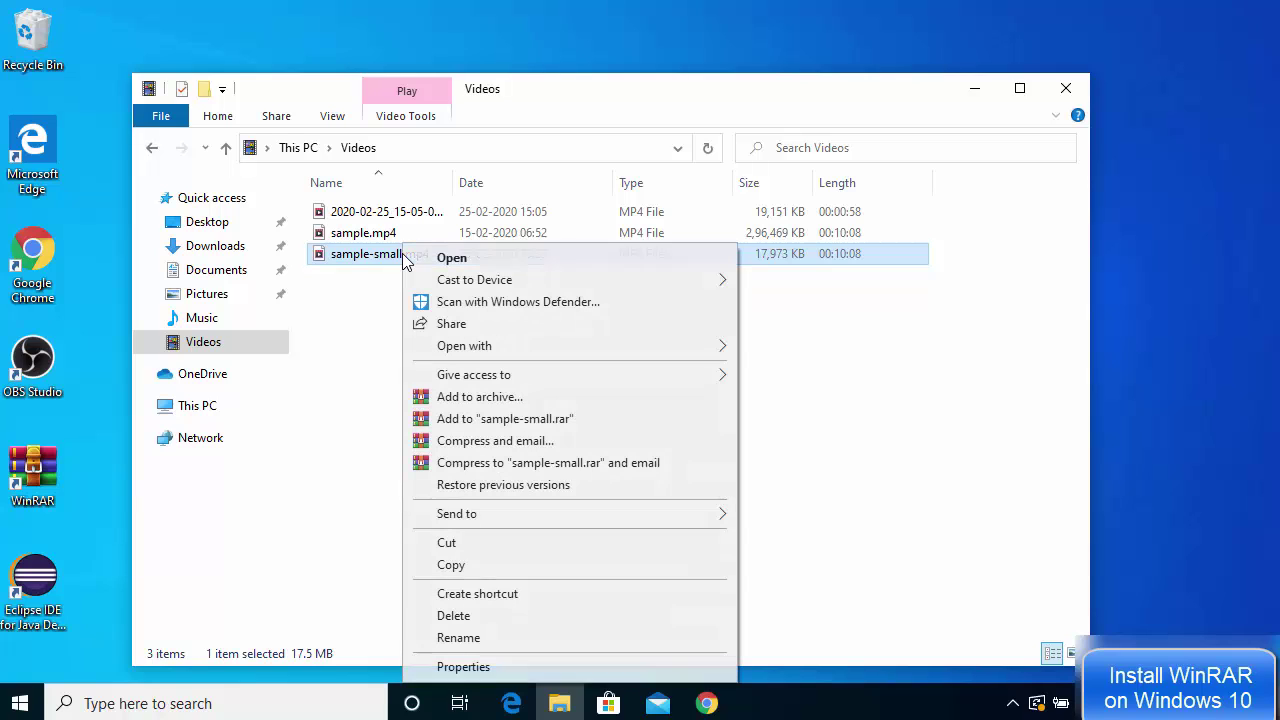
pyautogui.click(481, 398)
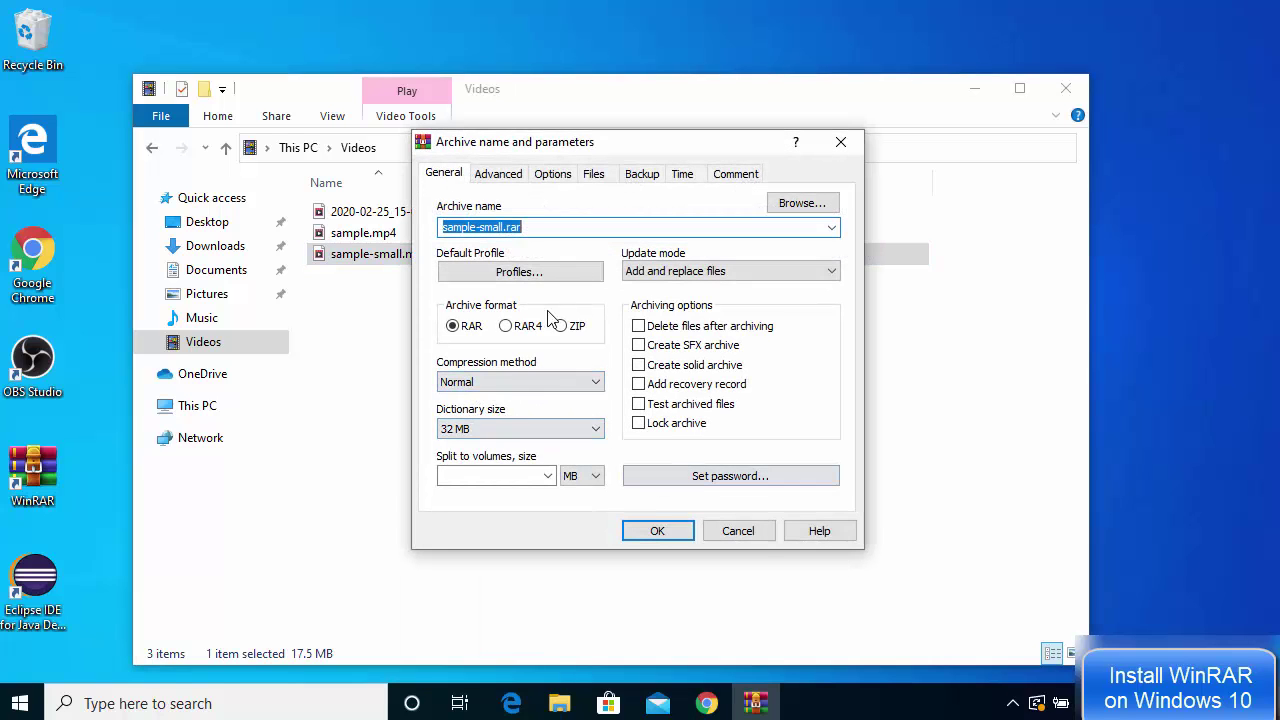
pyautogui.click(528, 229)
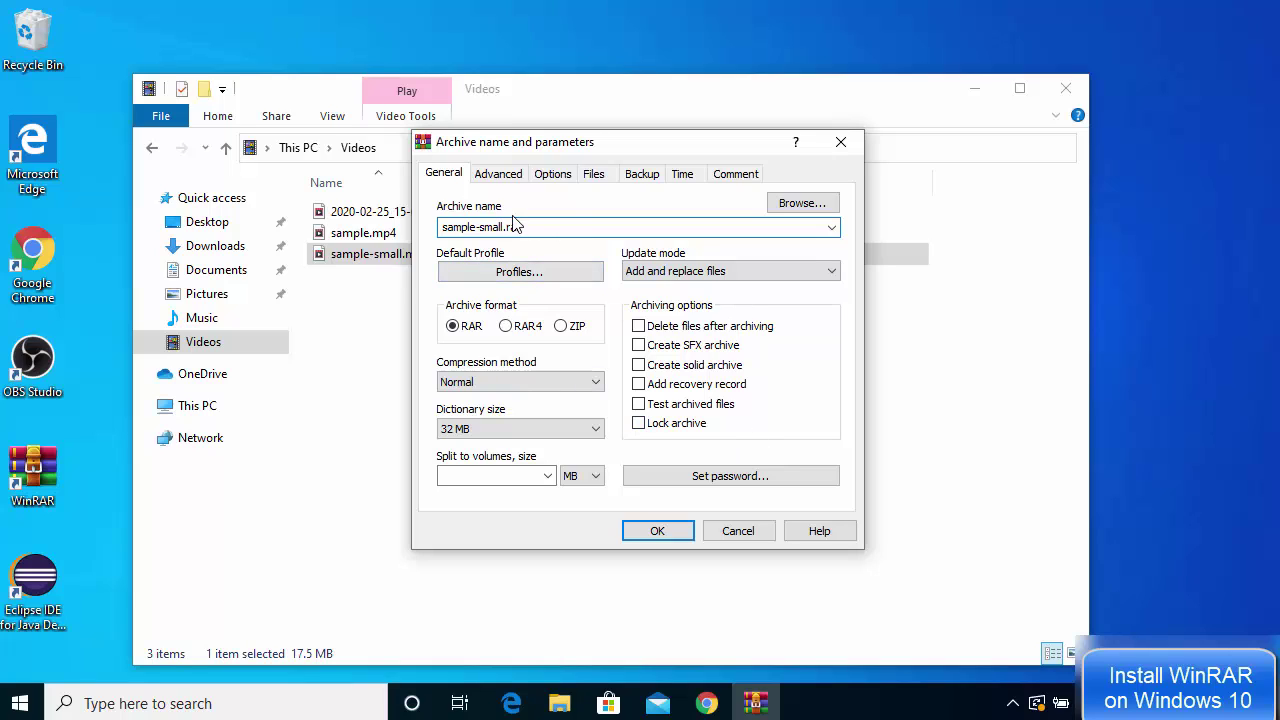
pyautogui.click(562, 326)
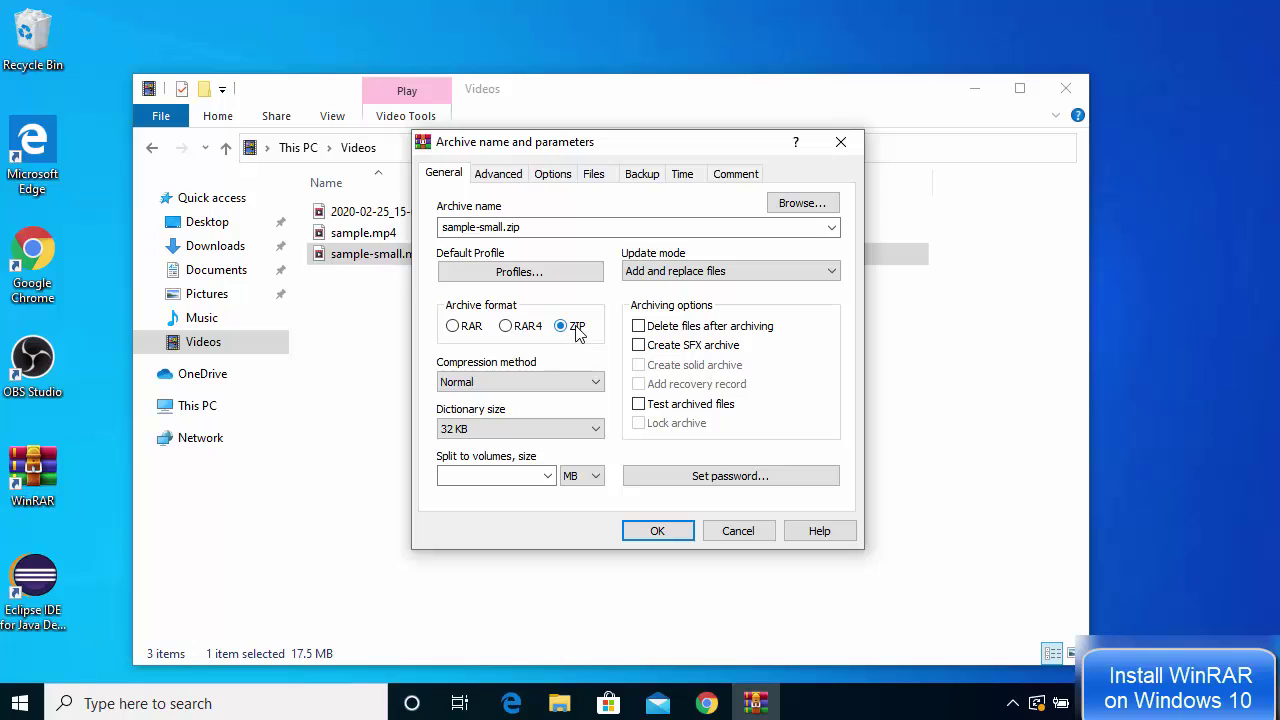
pyautogui.click(454, 328)
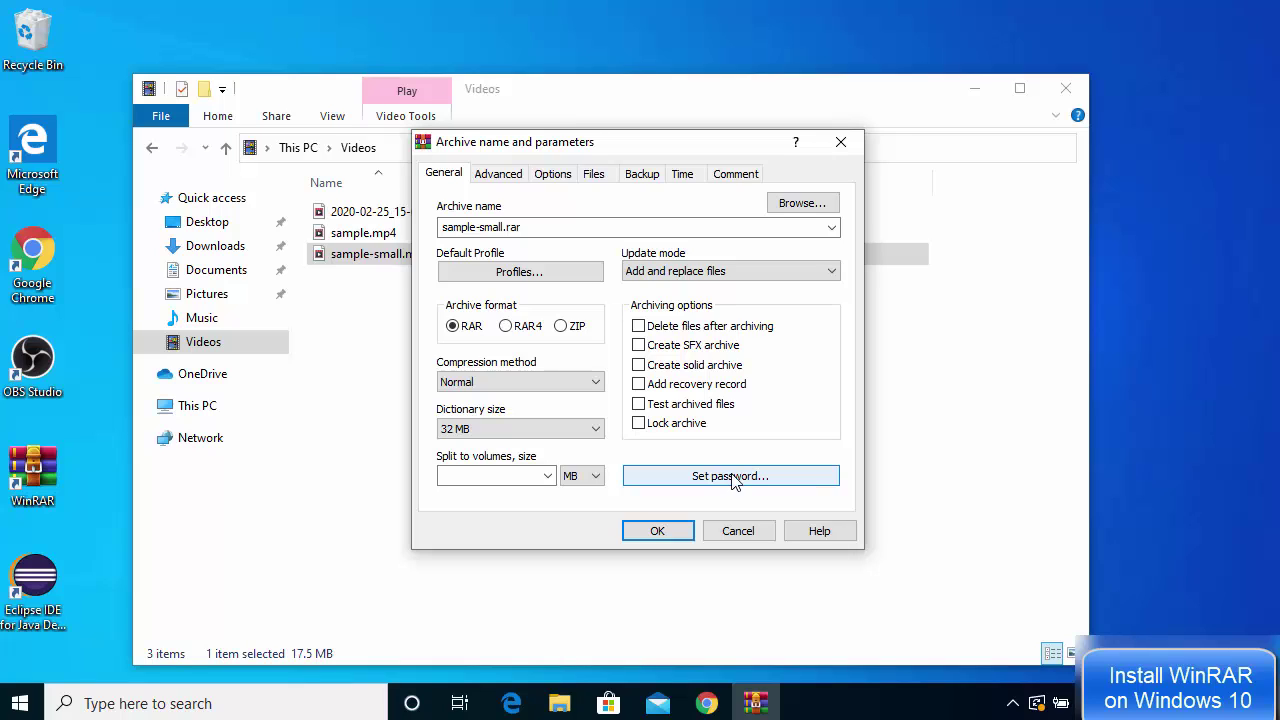
pyautogui.click(657, 531)
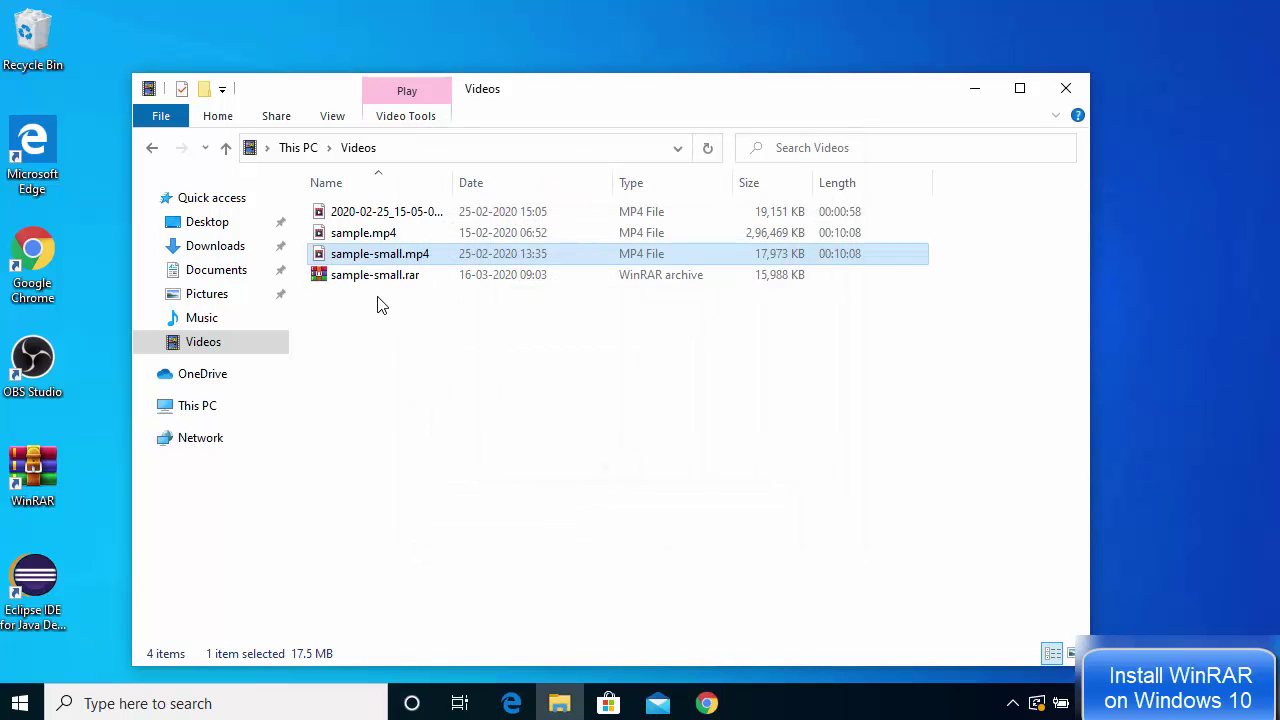
# Step: Open sample-small.rar with WinRAR to view the packed sample-small.mp4
pyautogui.click(367, 284)
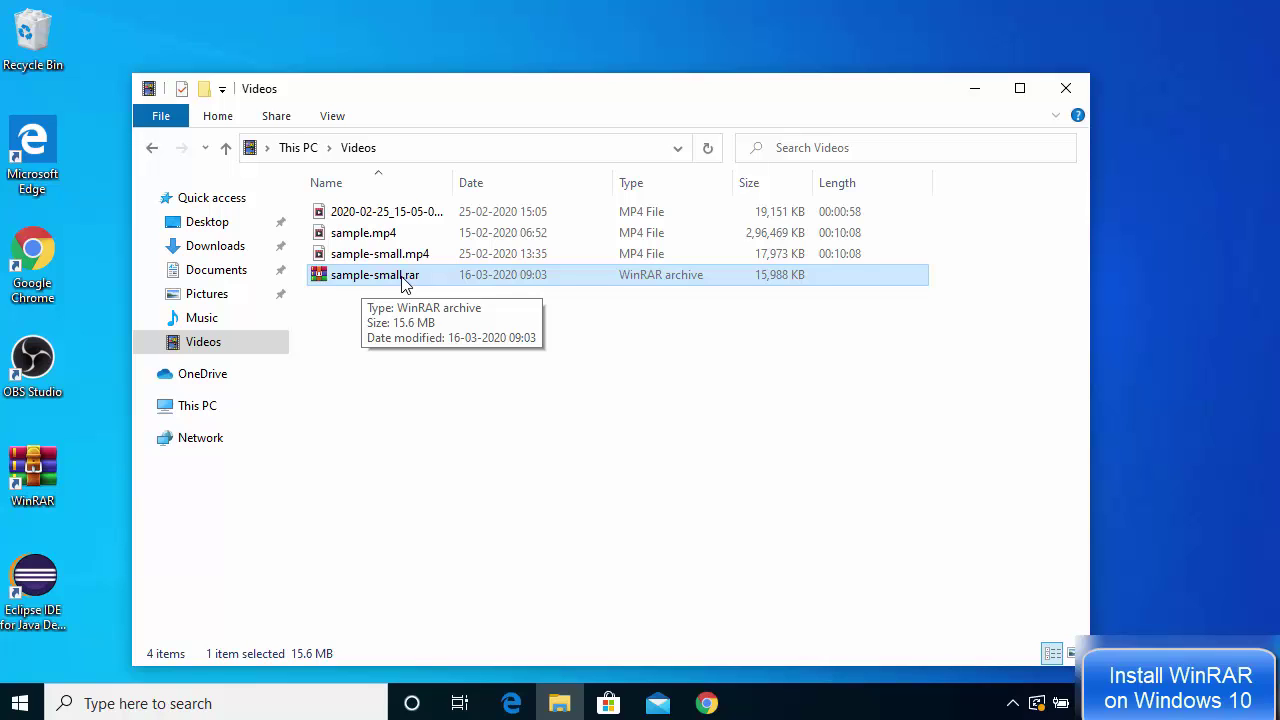
pyautogui.rightClick(405, 285)
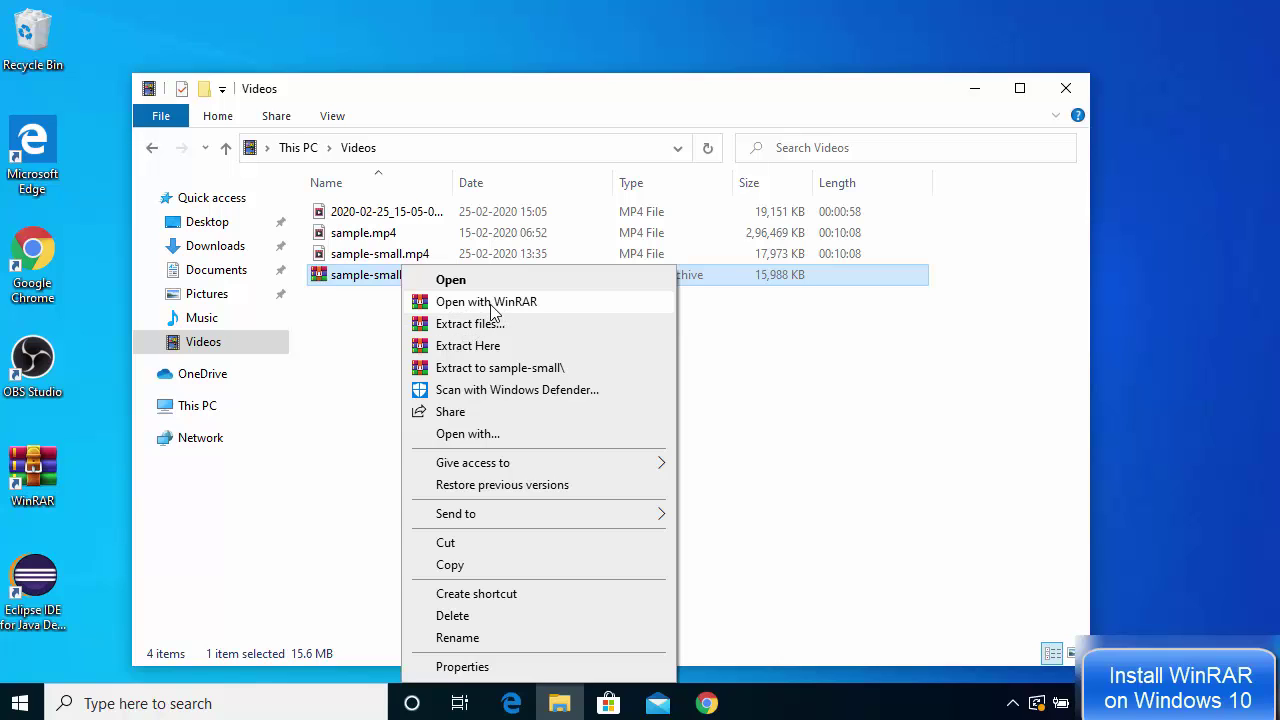
pyautogui.click(500, 306)
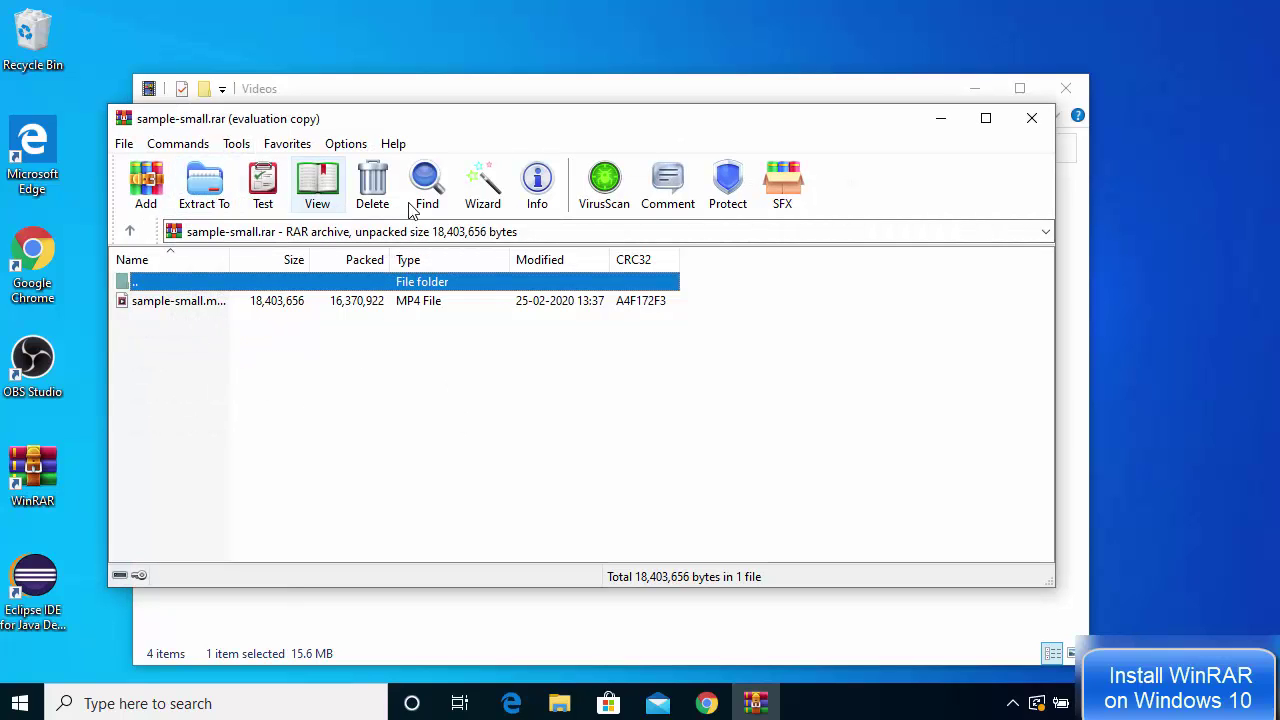
# Step: Extract sample-small.mp4 to the Desktop under This PC
pyautogui.click(206, 198)
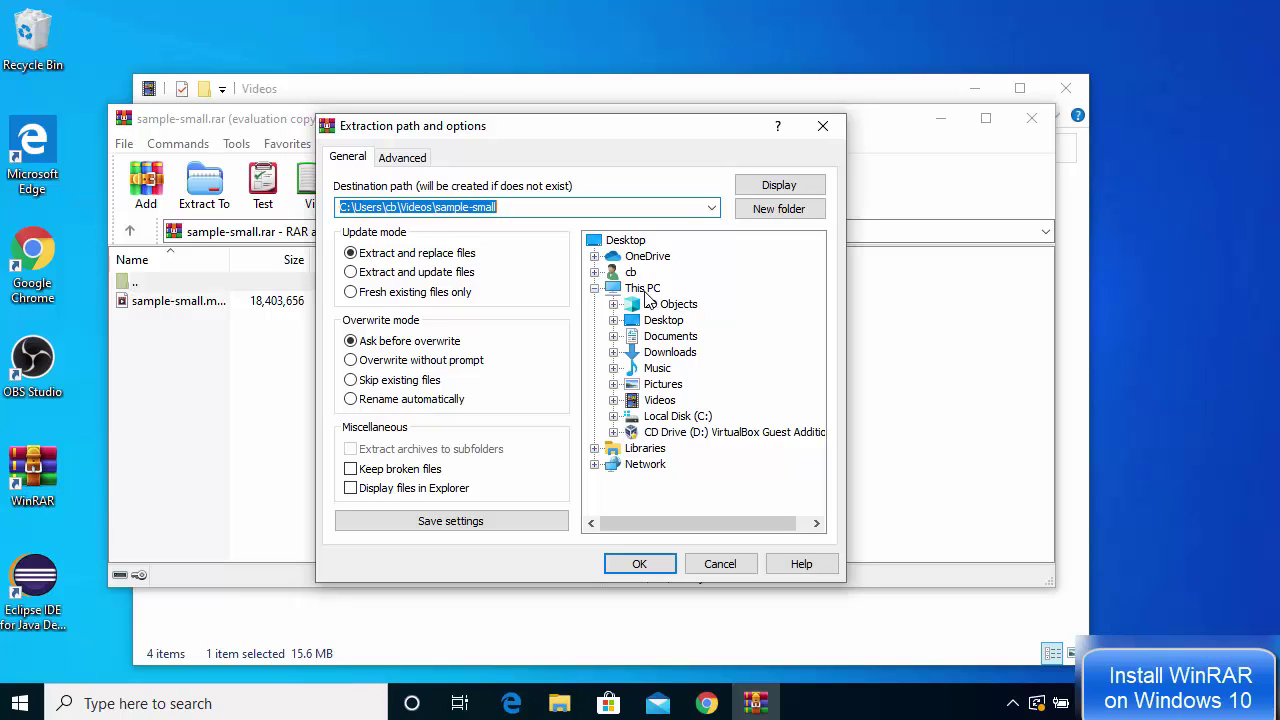
pyautogui.click(643, 289)
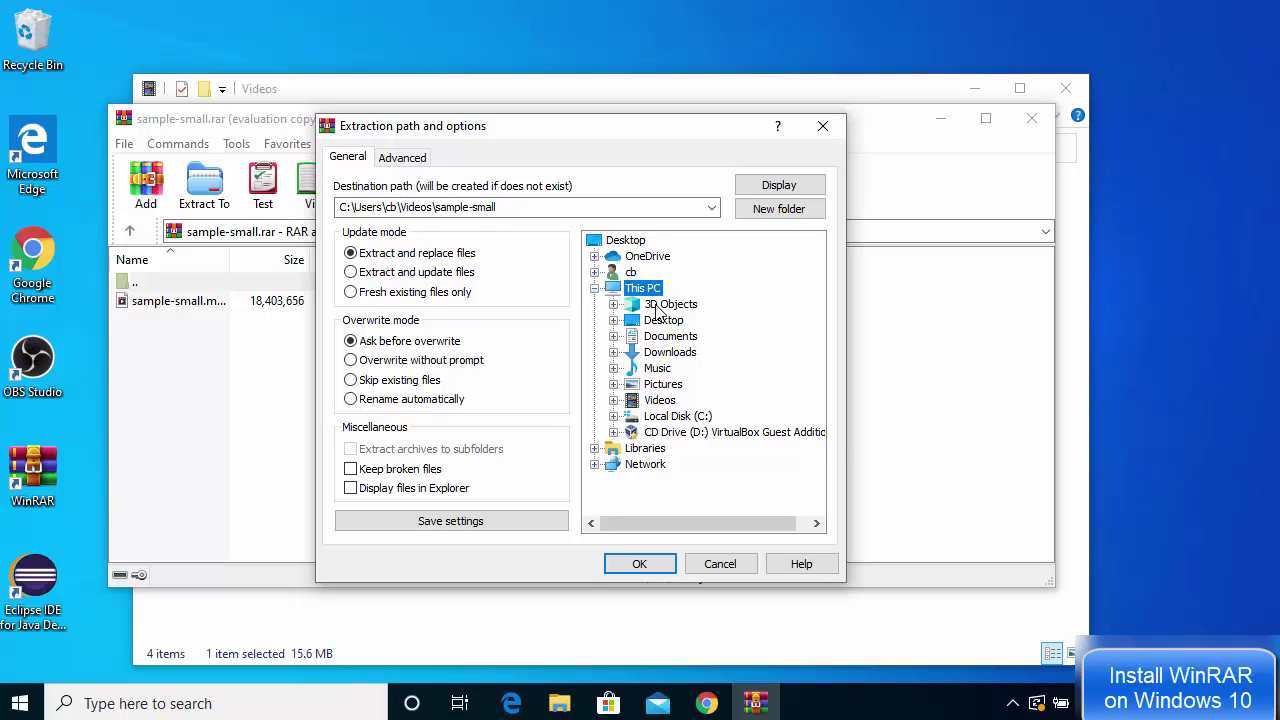
pyautogui.click(660, 322)
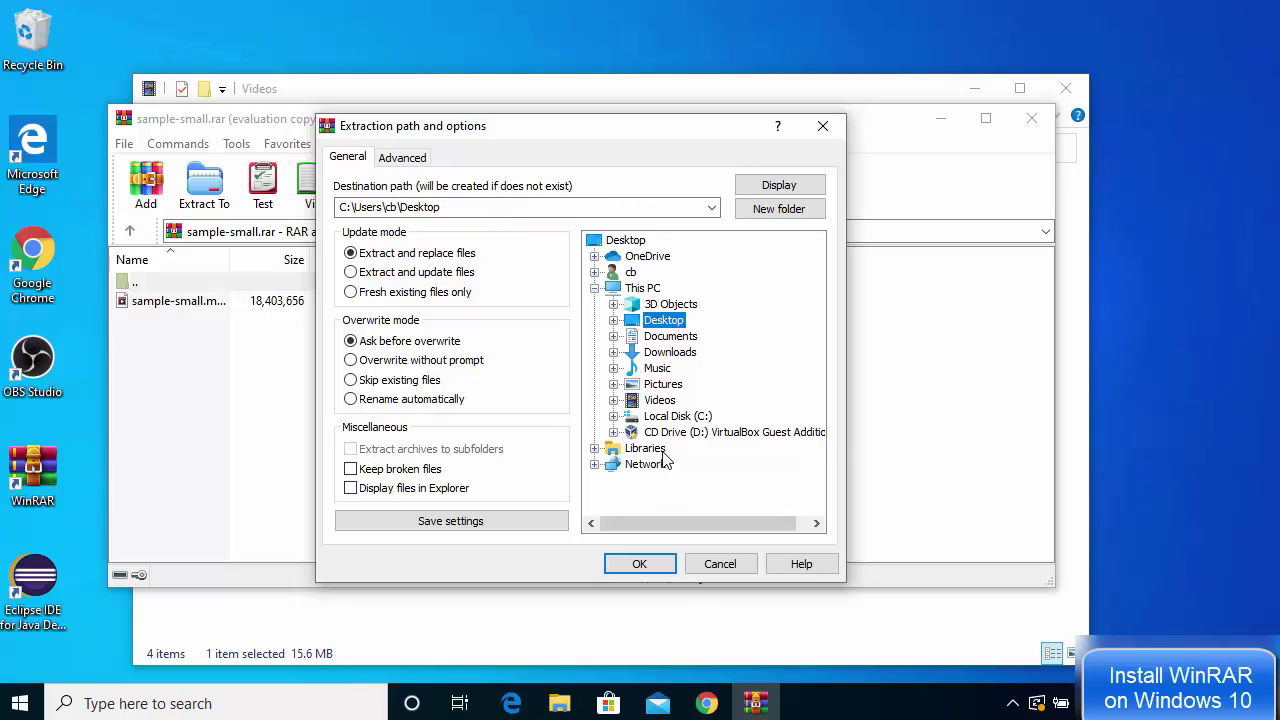
pyautogui.click(659, 563)
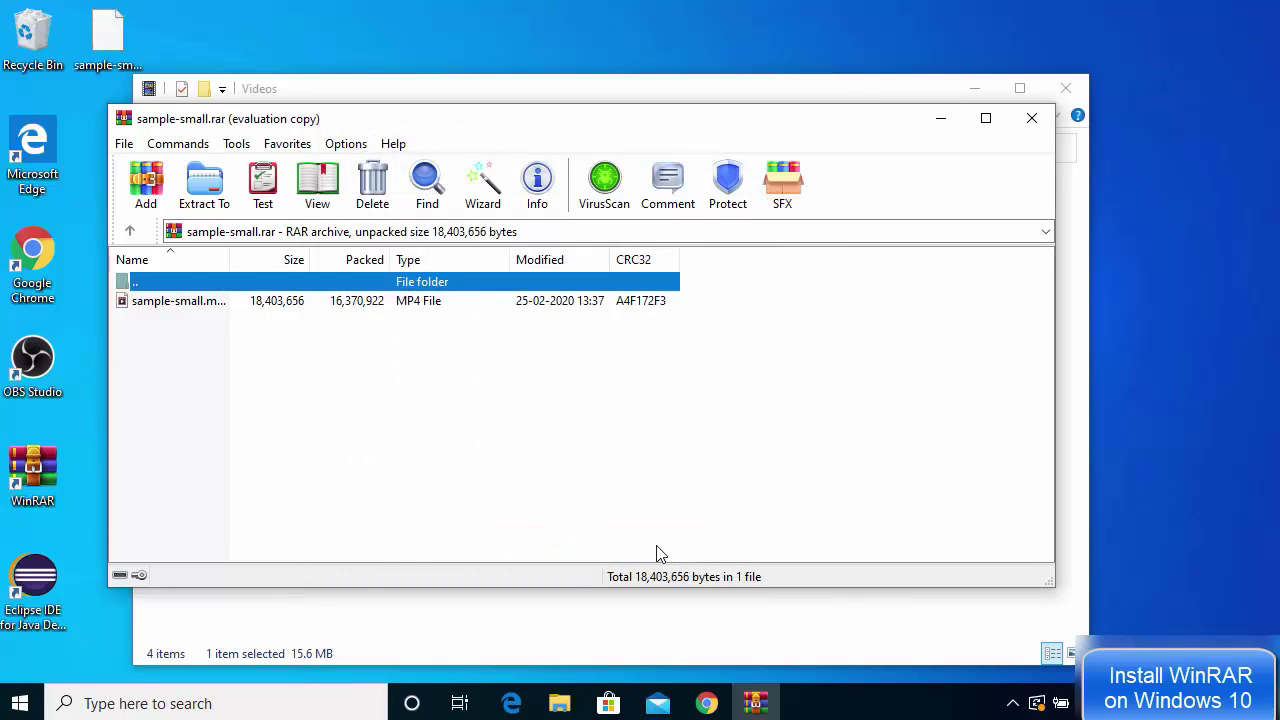
# Step: Close the WinRAR archive window and clear the selection in Videos
pyautogui.click(100, 45)
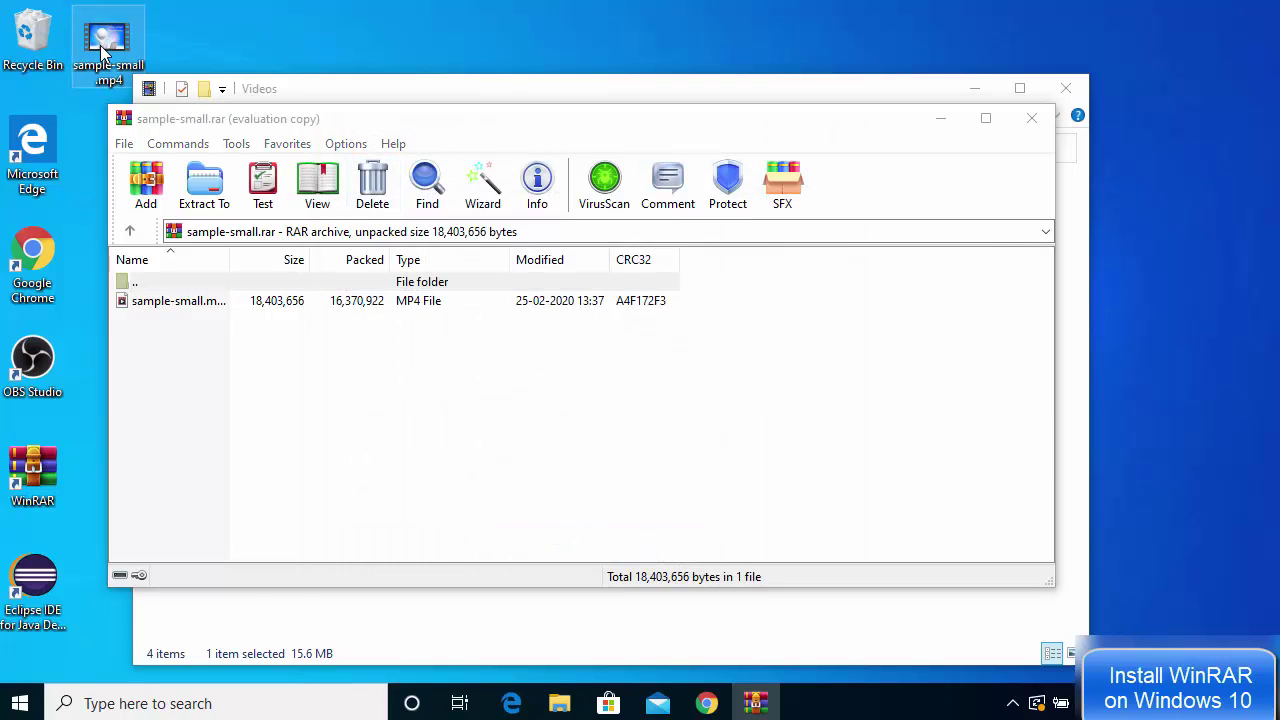
pyautogui.click(1033, 121)
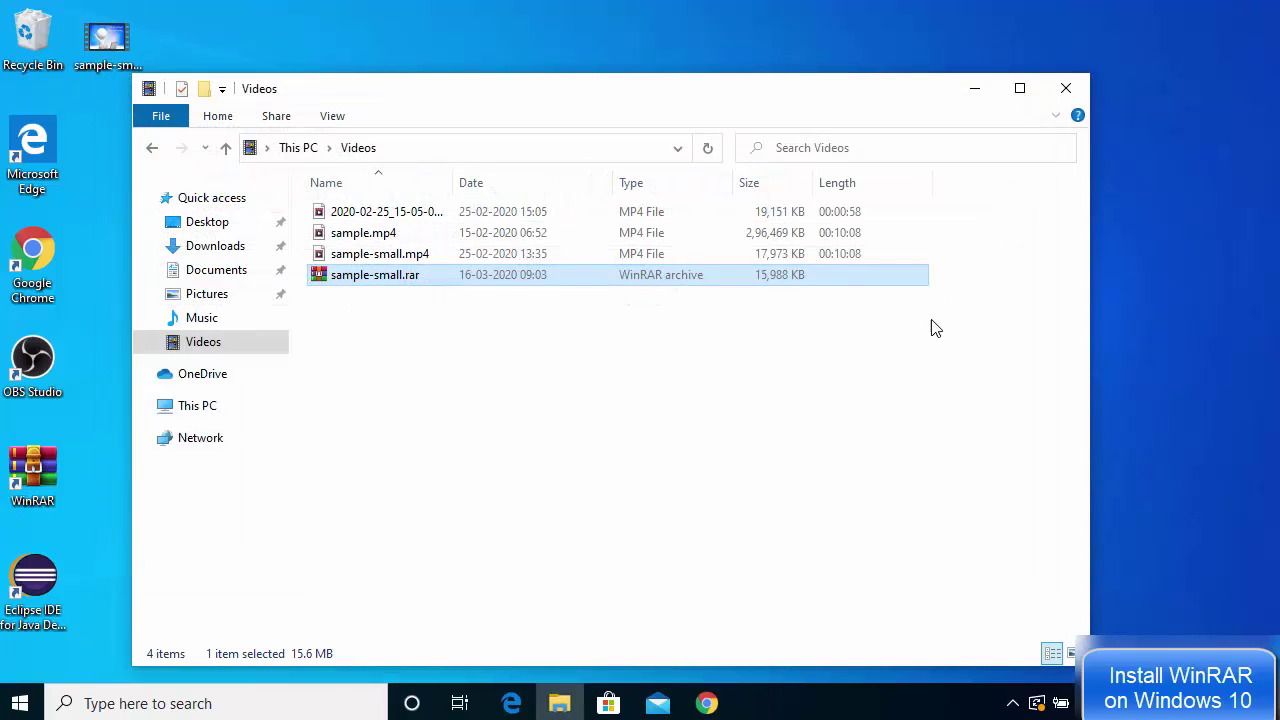
pyautogui.click(791, 376)
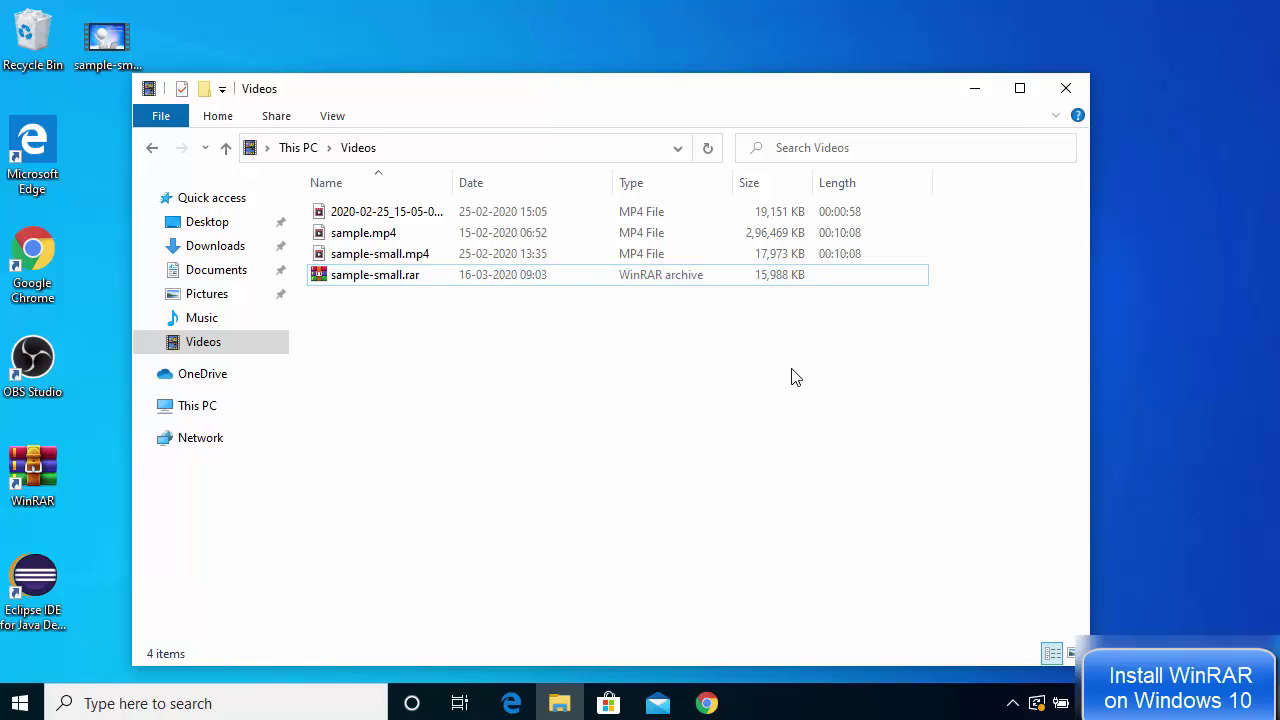